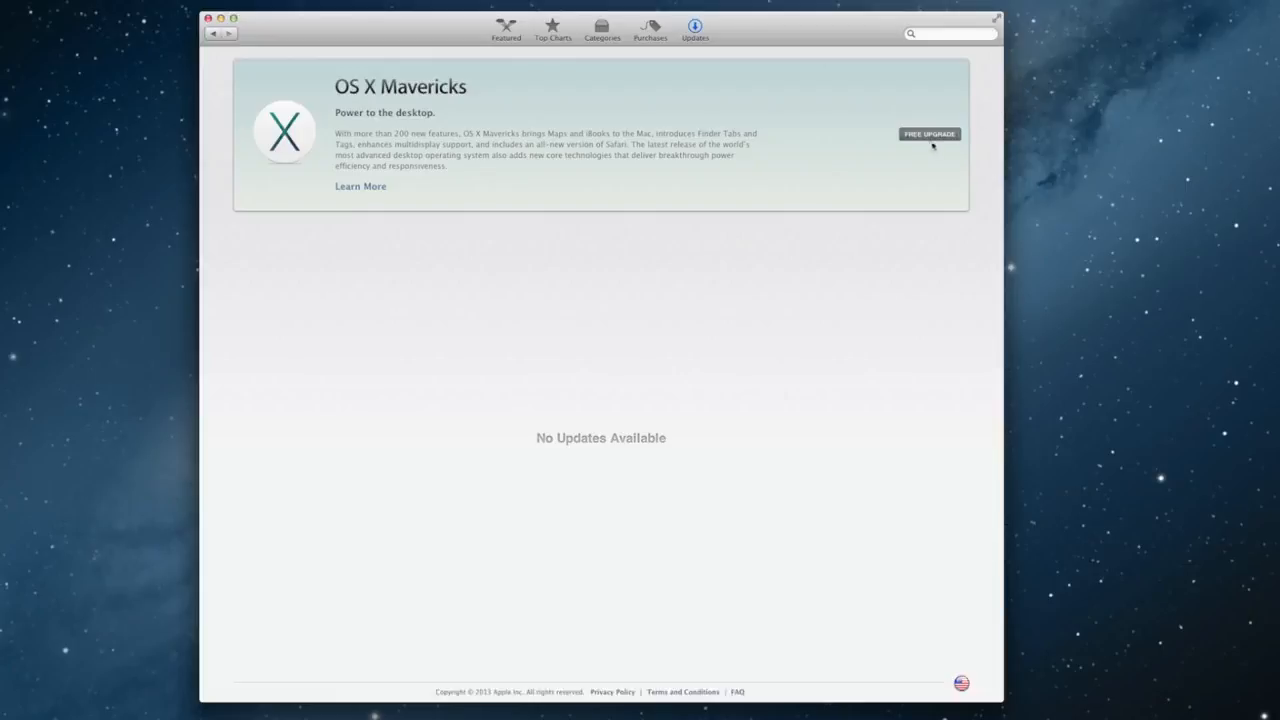
Step: Start the free OS X Mavericks upgrade and sign in with the Apple ID password
left_click(929, 134)
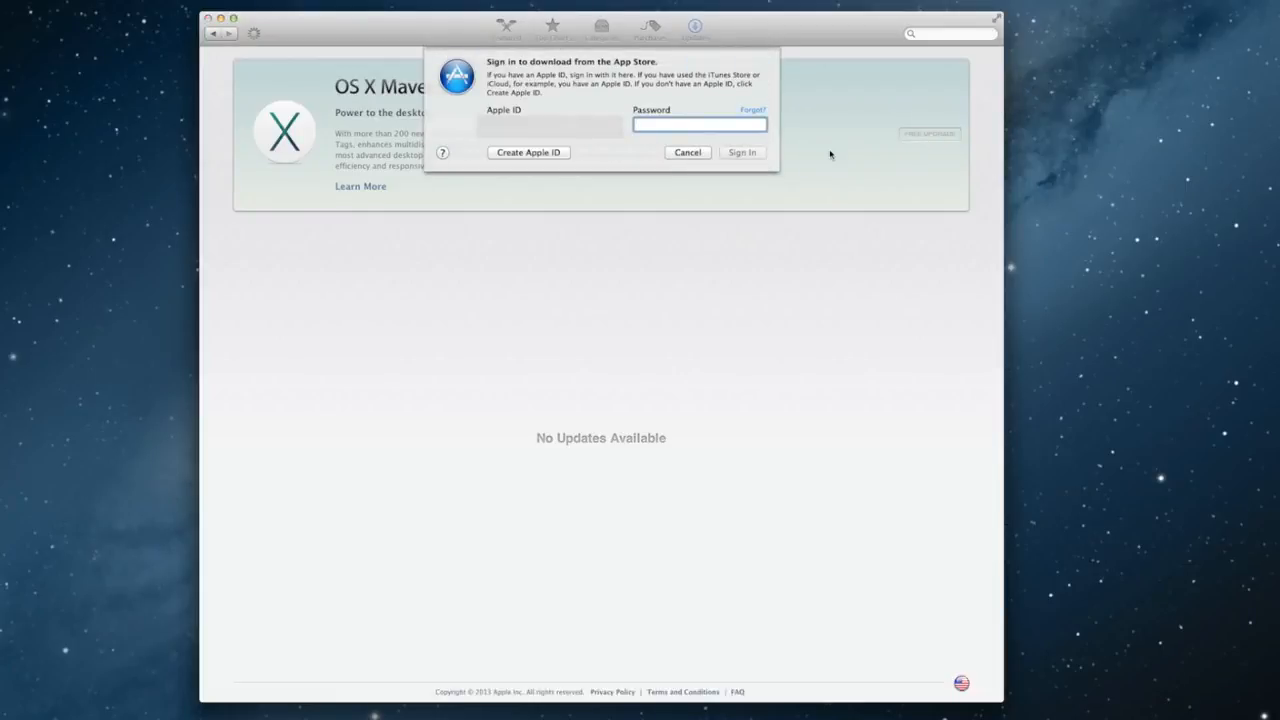
type("•••••••")
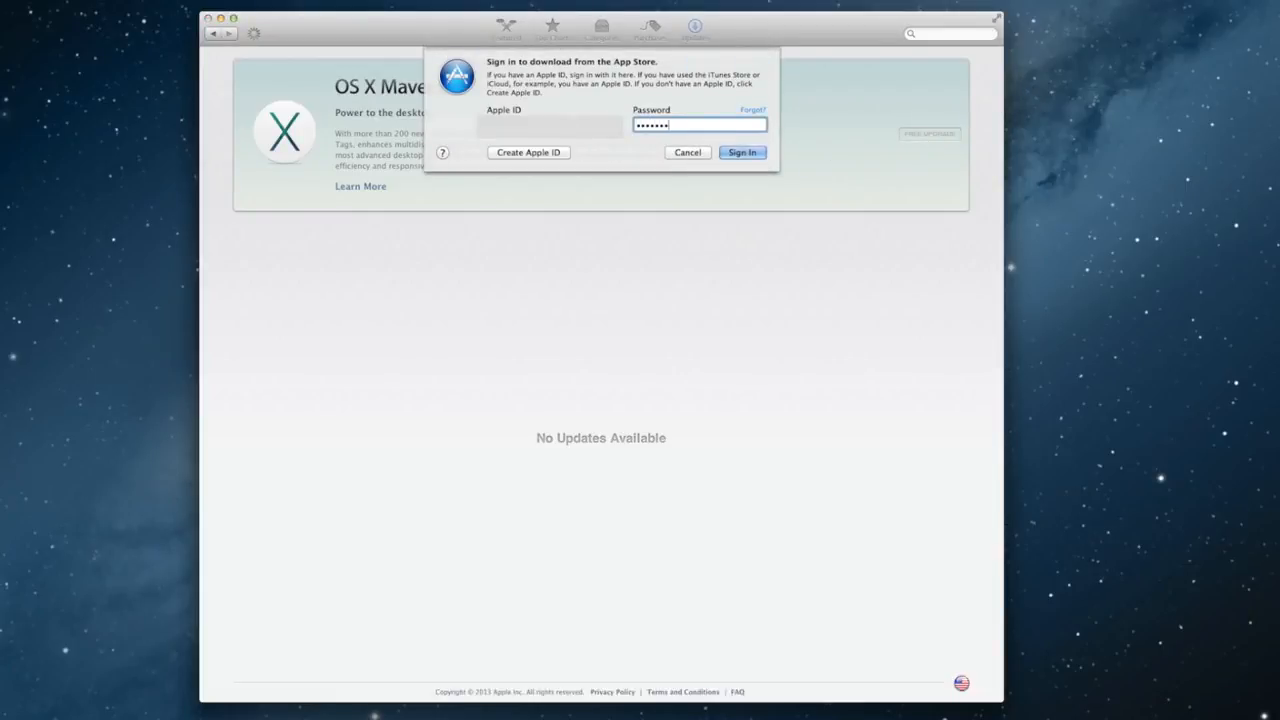
type("••••••••")
key("Return")
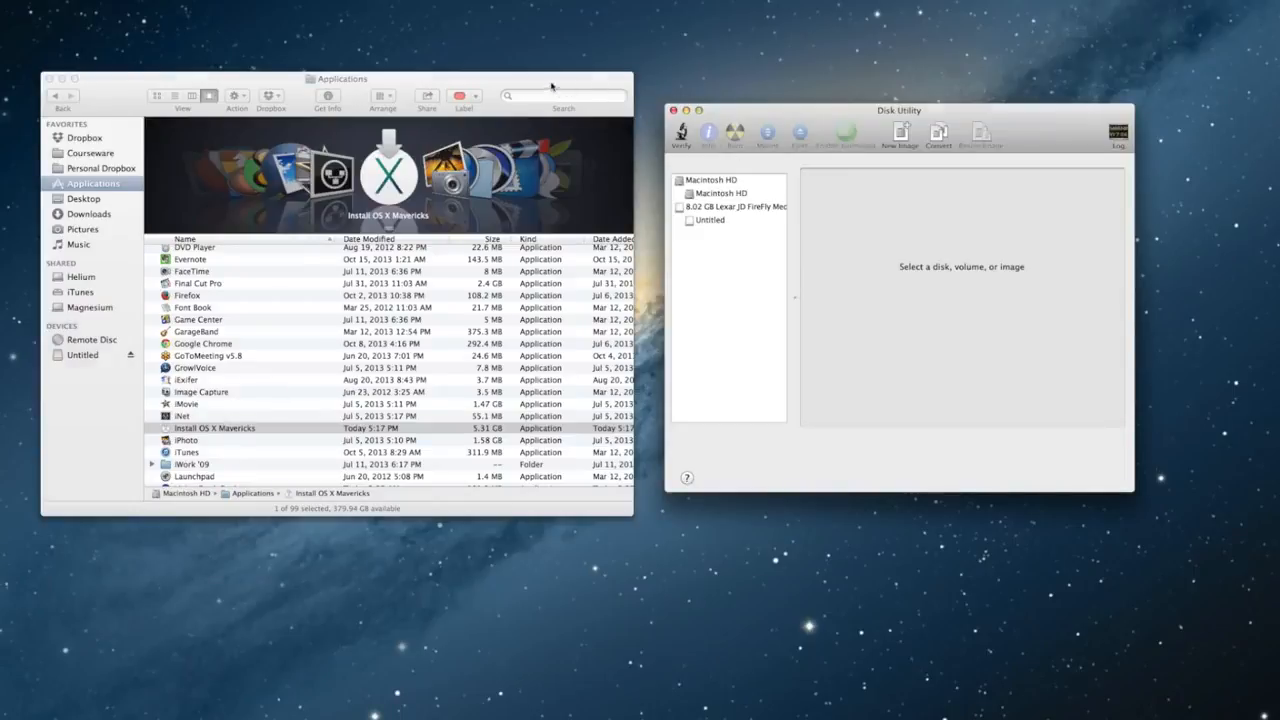
Step: Rearrange the Finder and Disk Utility windows and launch Terminal from Spotlight
left_click_drag(552, 88, 535, 50)
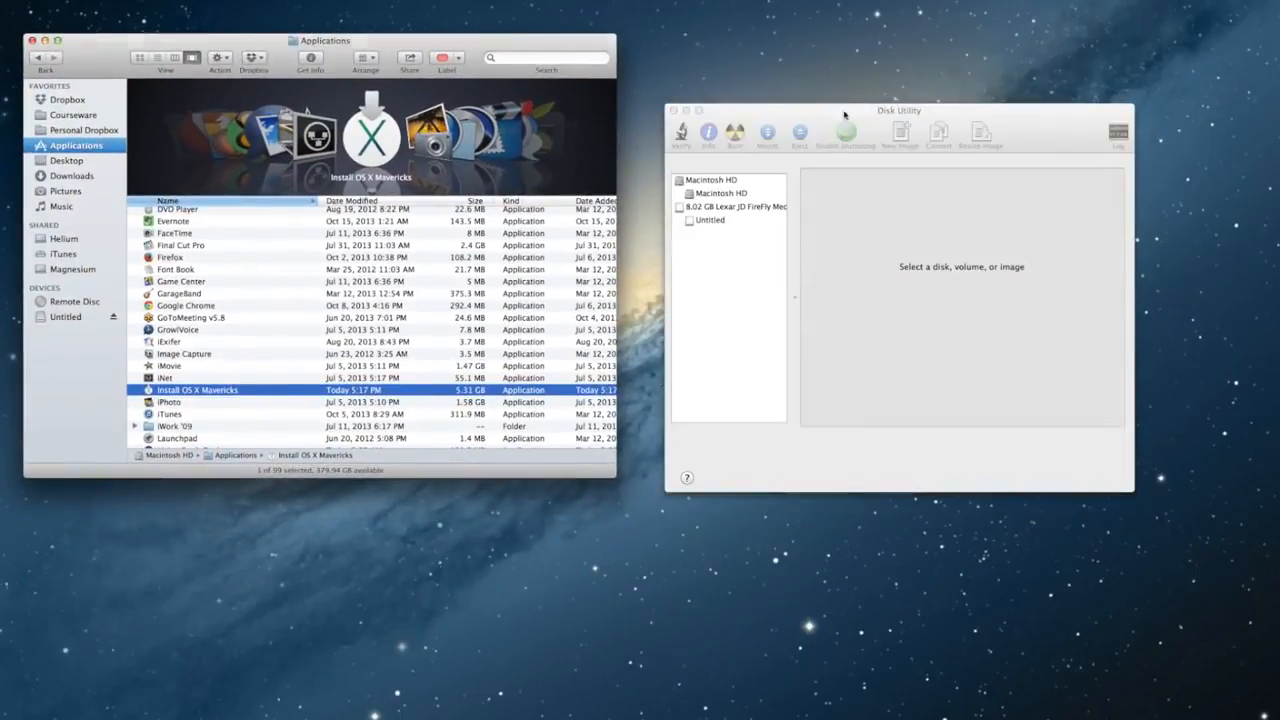
left_click_drag(844, 114, 906, 45)
key("super+space")
type("disk")
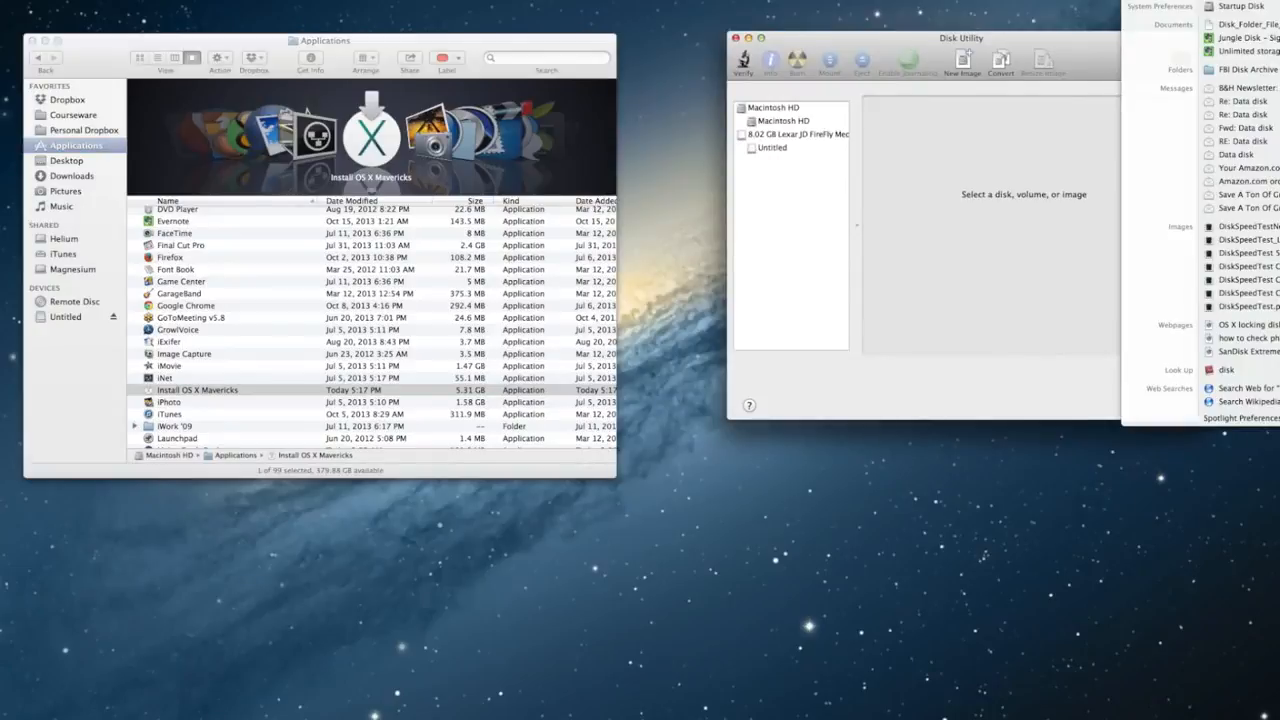
type("term")
key("Return")
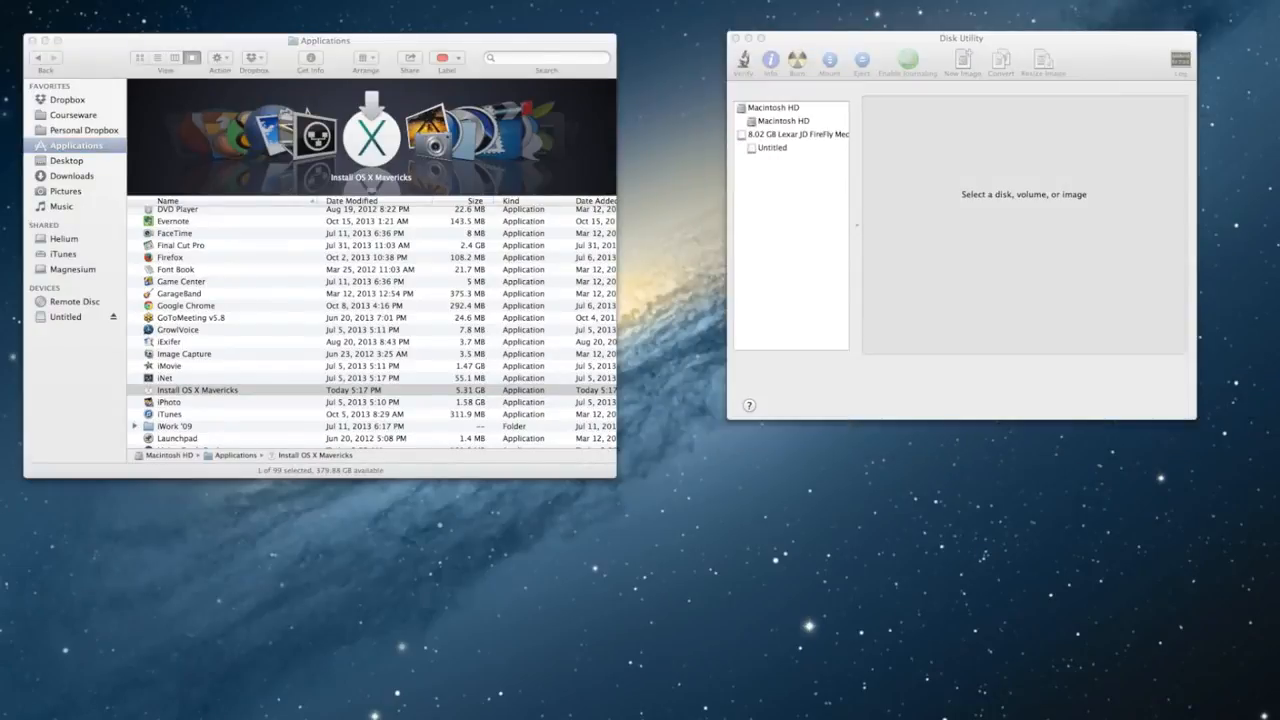
left_click_drag(126, 53, 1005, 441)
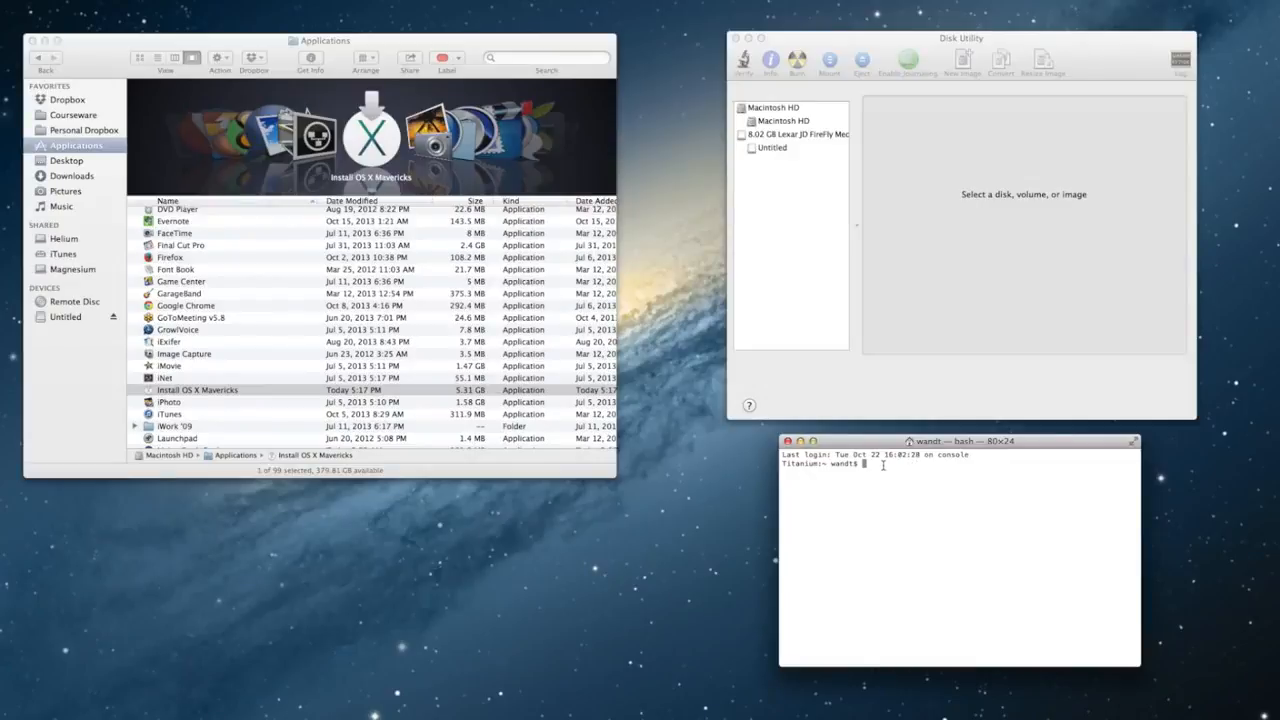
Step: Run 'defaults write com.apple.Finder AppleShowAllFiles TRUE' followed by 'killall Finder'
type("defaults write com.apple.Find")
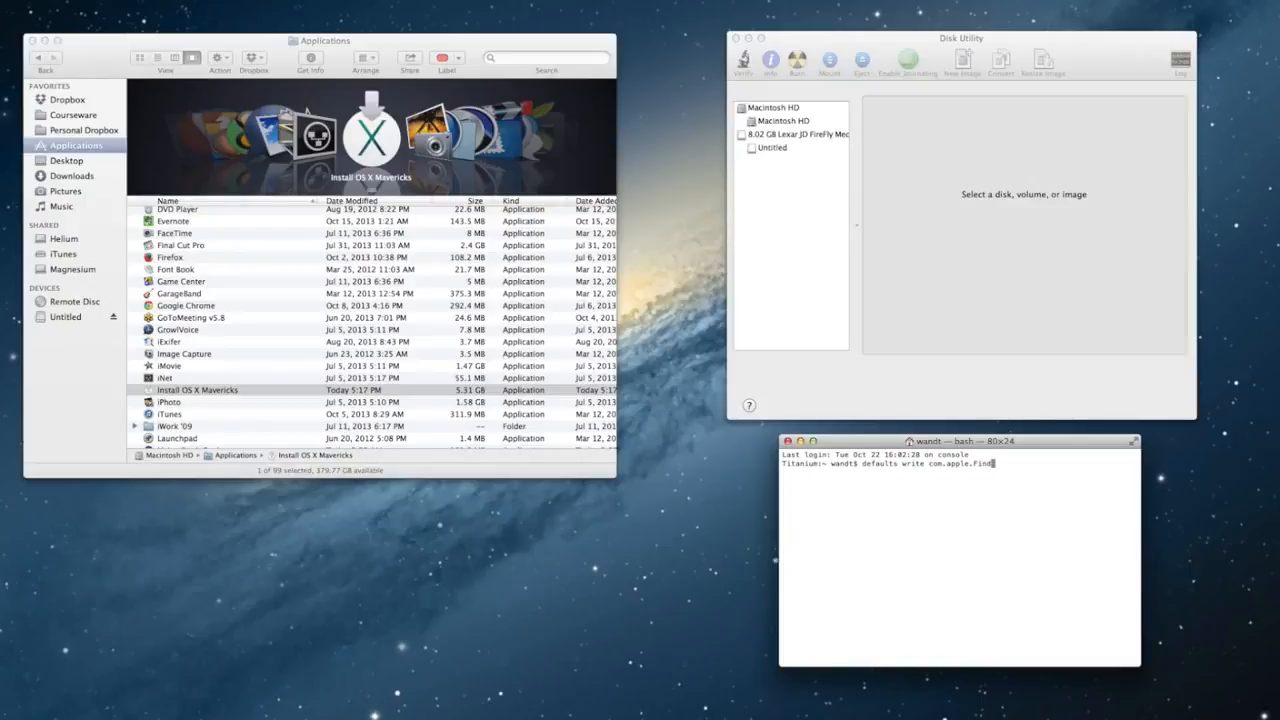
type("er AppleShowAllFiles TRUE")
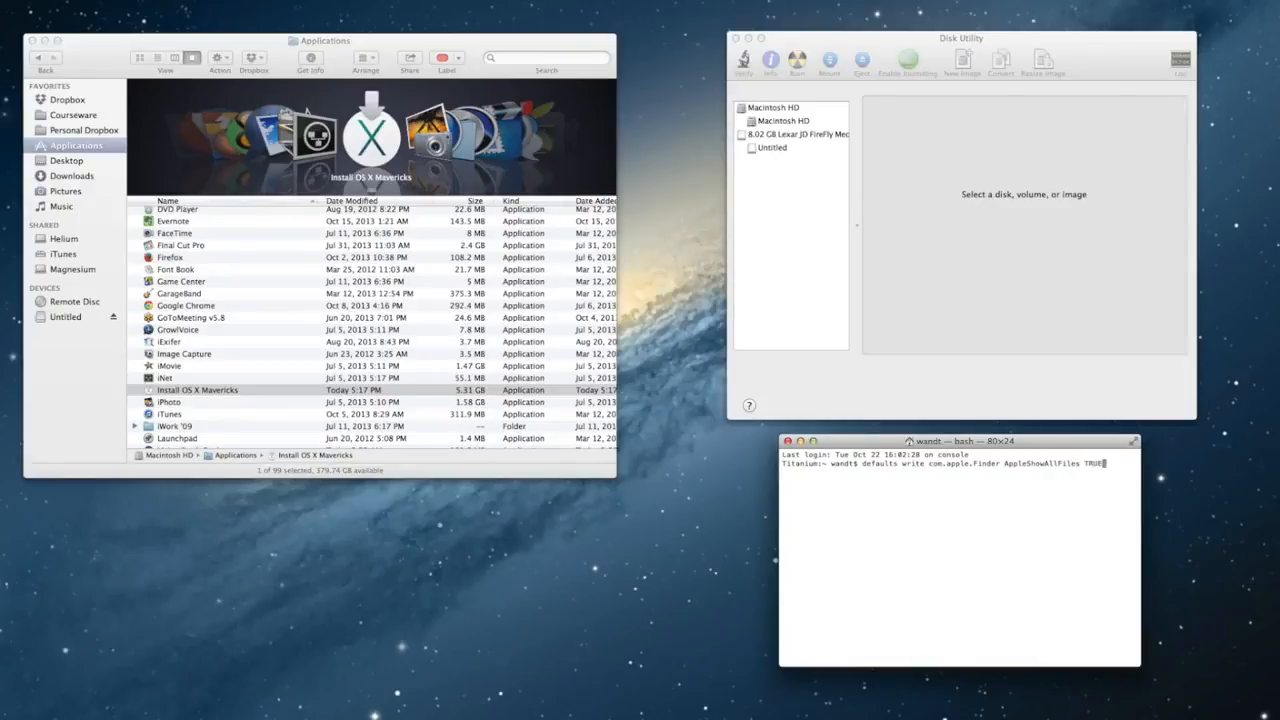
key("Return")
type("killall Finder")
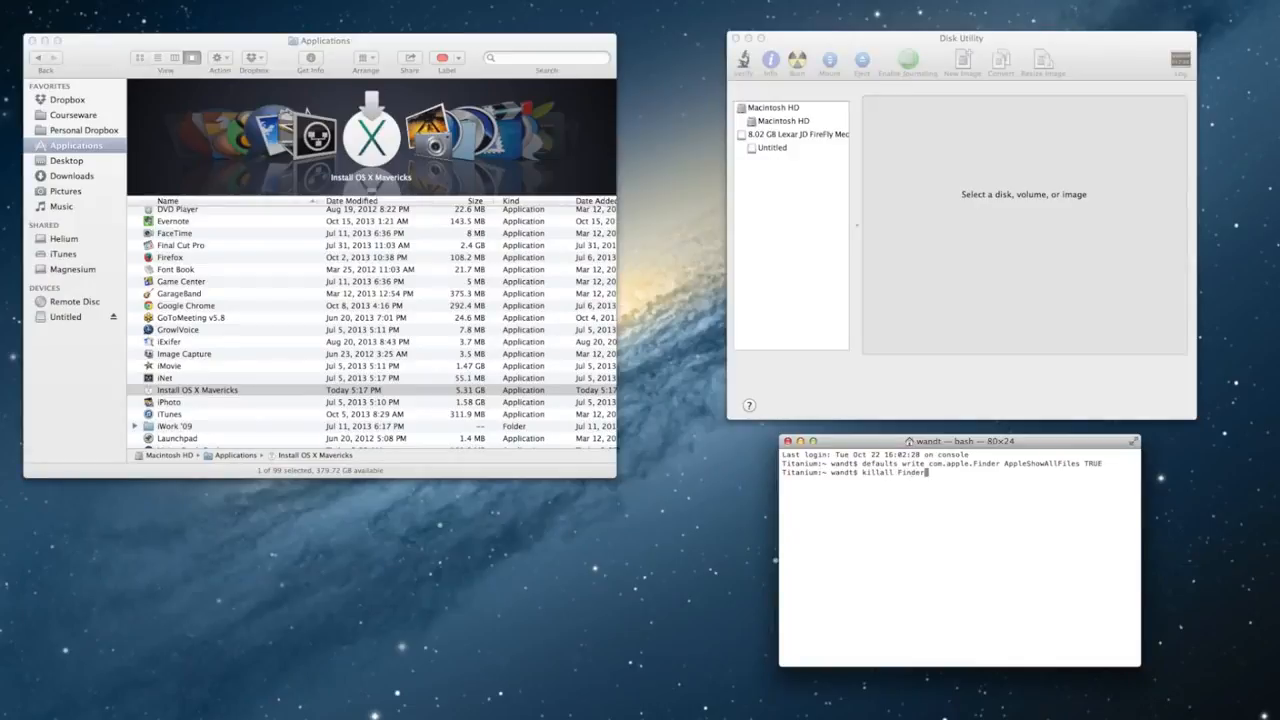
key("Return")
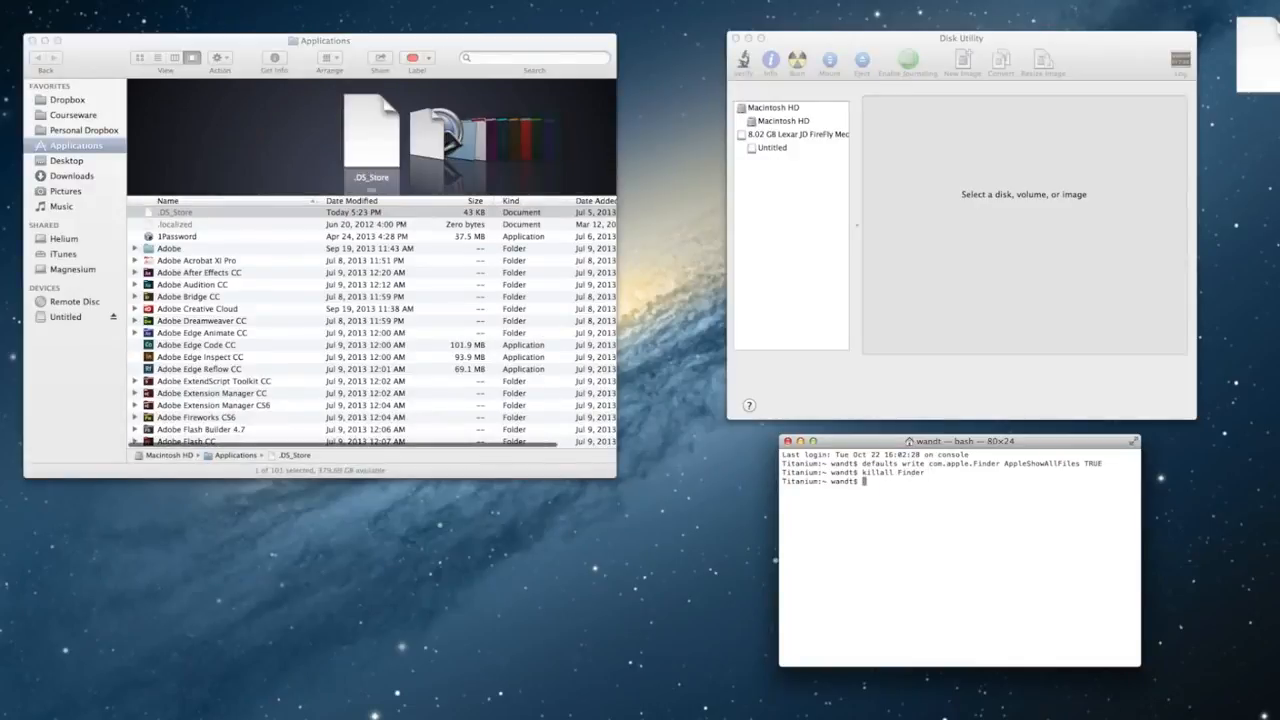
Step: Partition the 8.02 GB Lexar drive as 1 Partition with a GUID Partition Table scheme
left_click(795, 137)
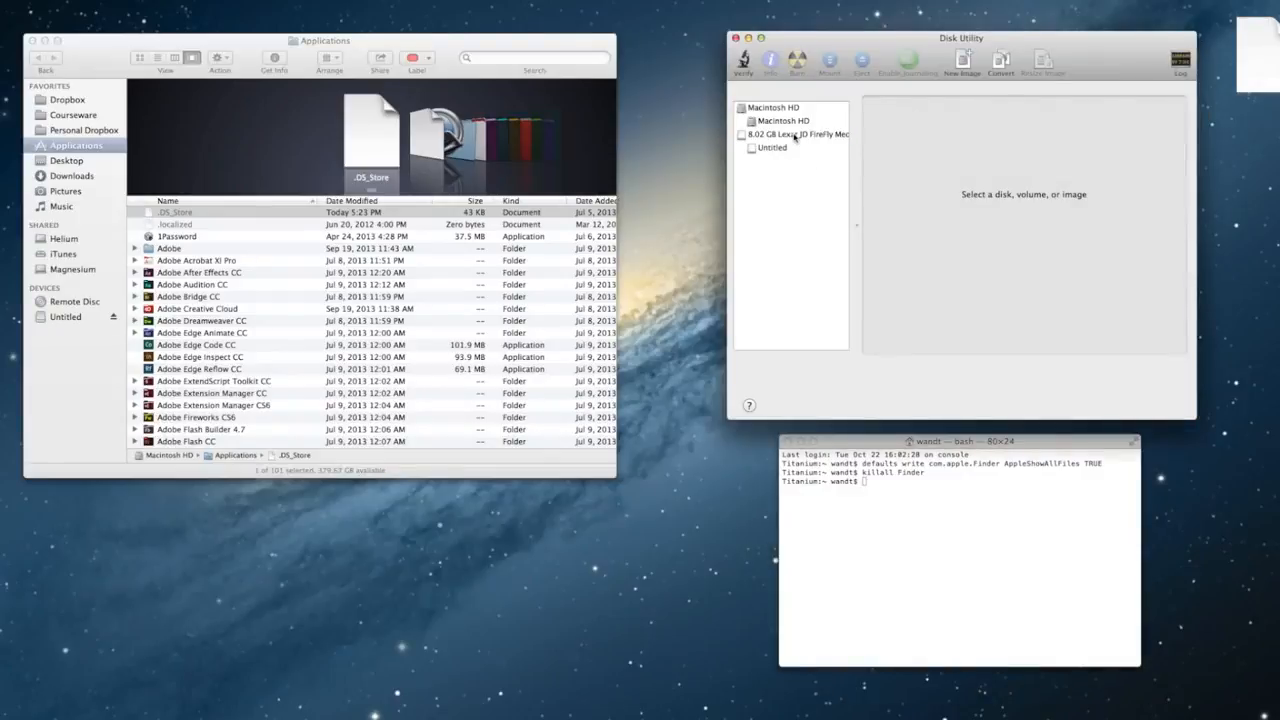
left_click(795, 135)
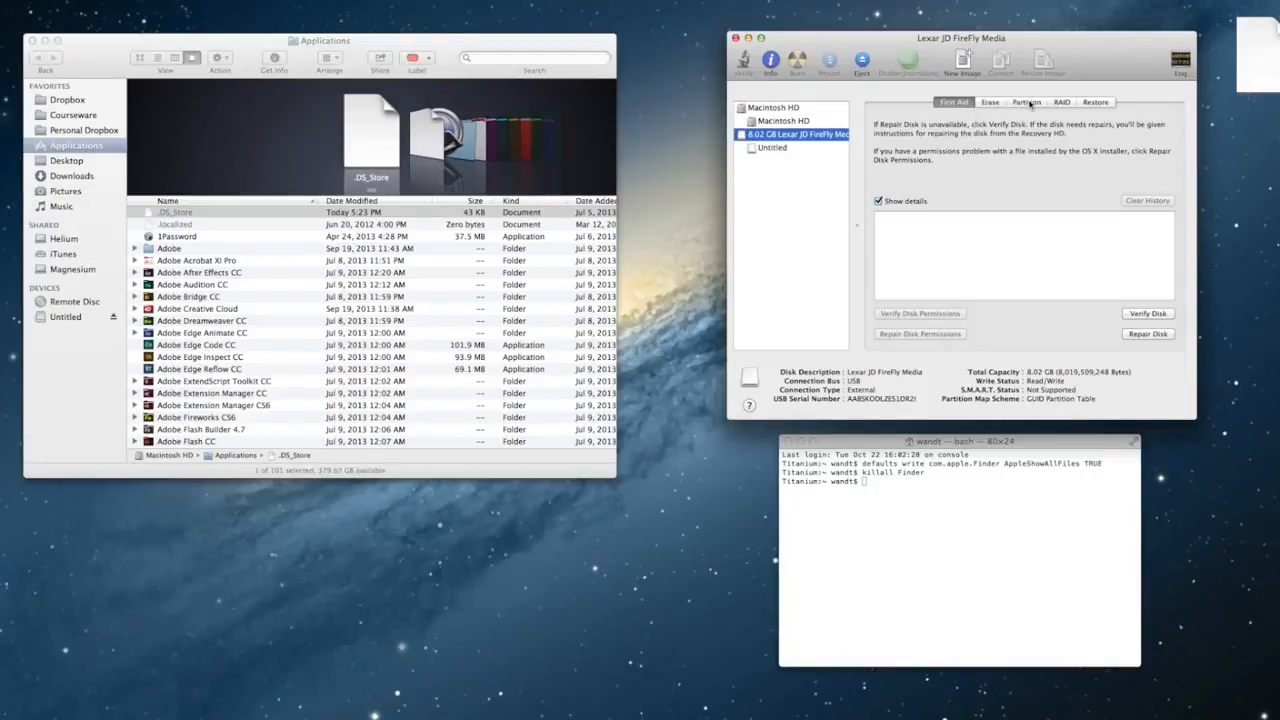
left_click(1028, 103)
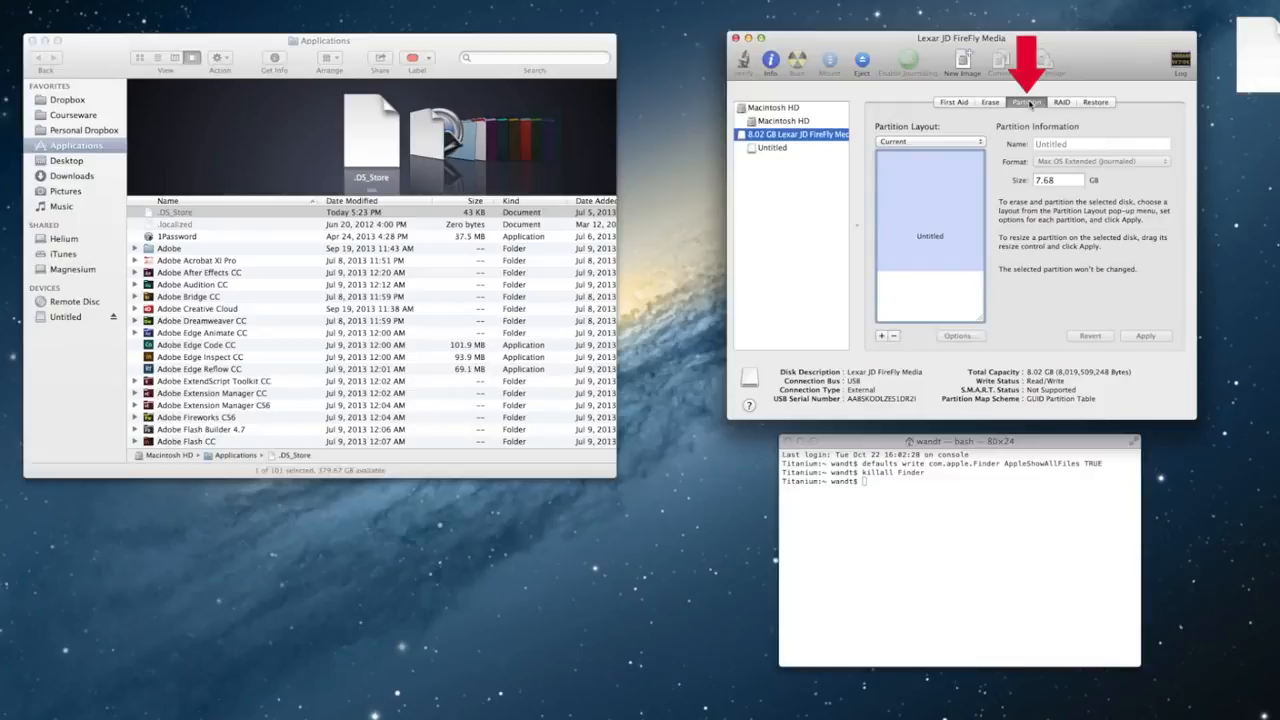
left_click(967, 146)
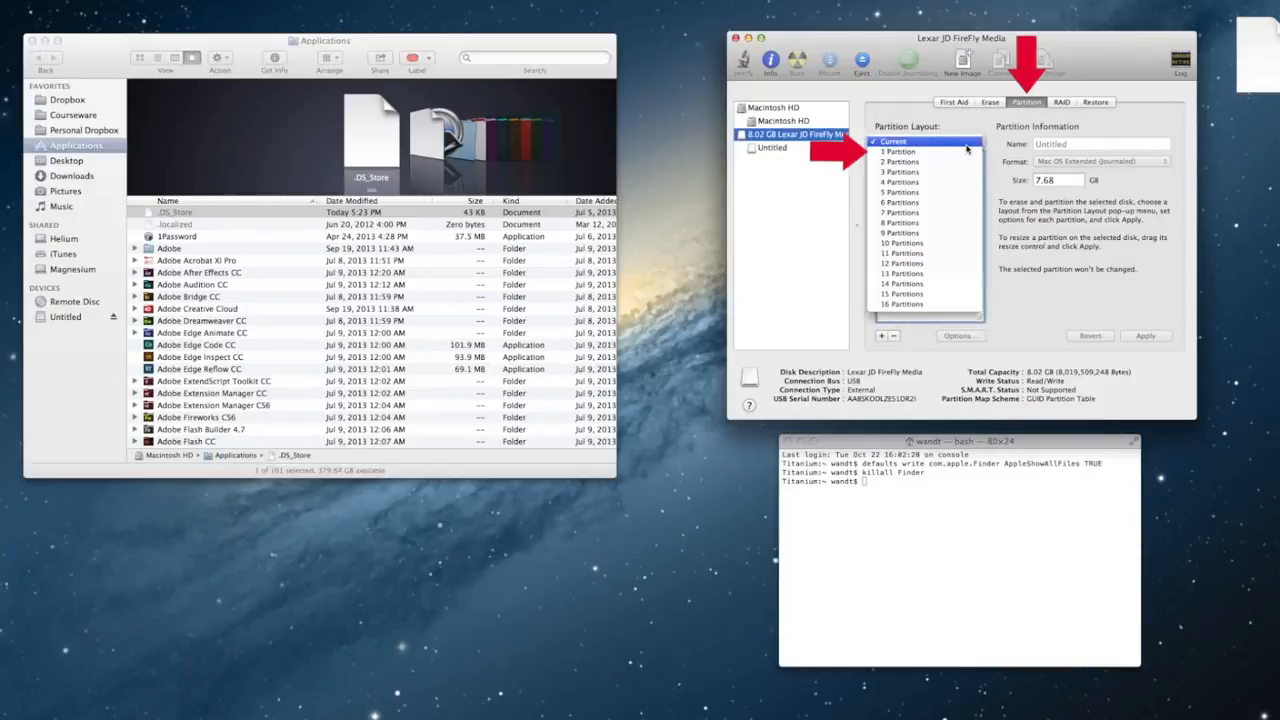
left_click(967, 150)
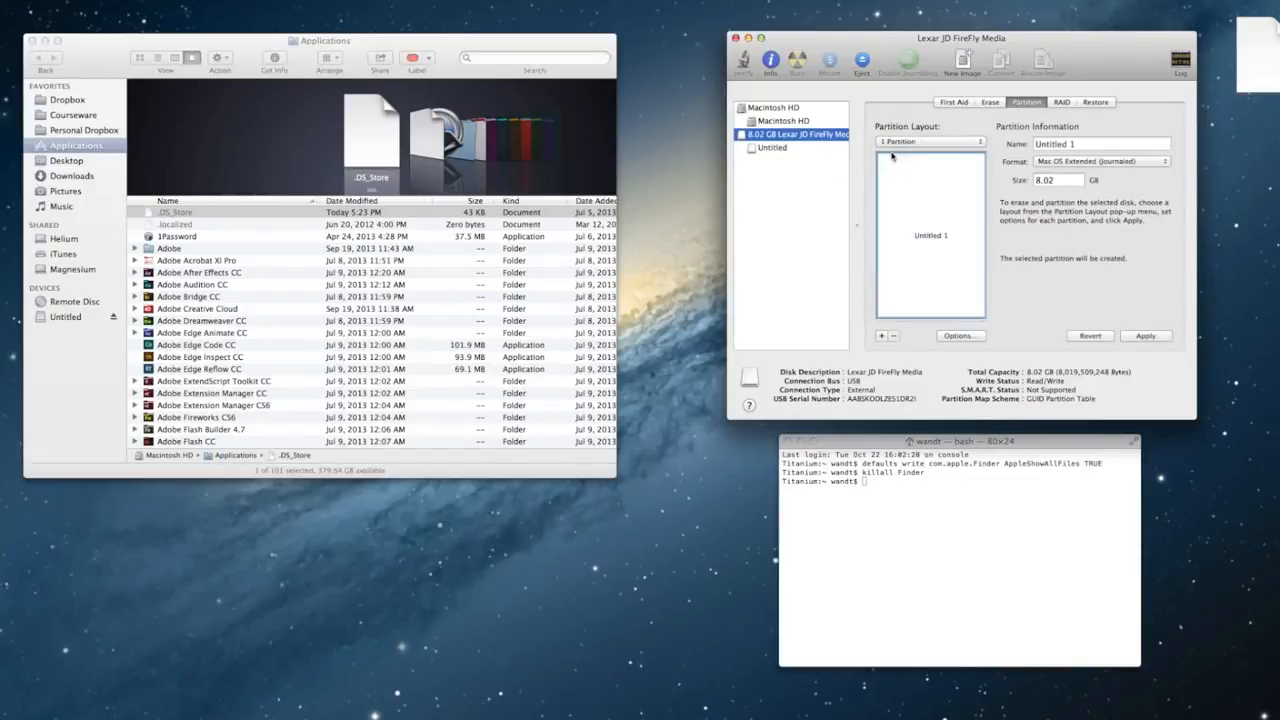
left_click(980, 338)
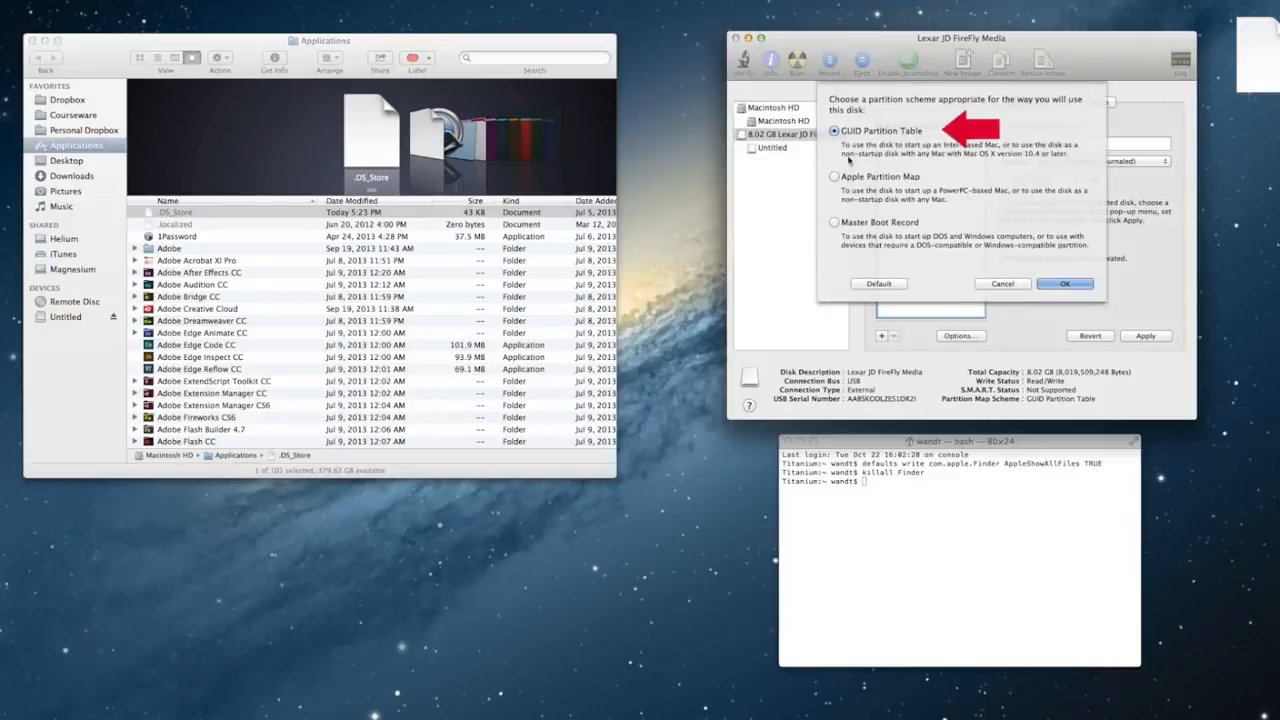
left_click(1068, 284)
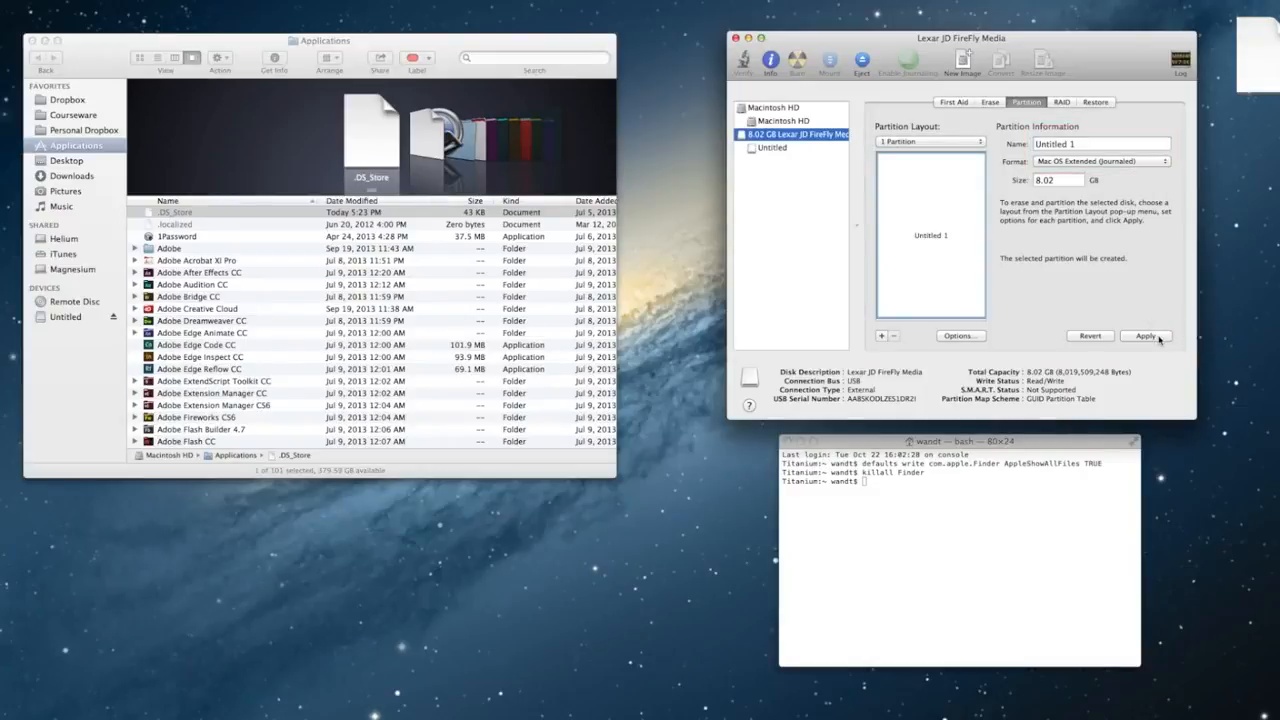
left_click(1157, 338)
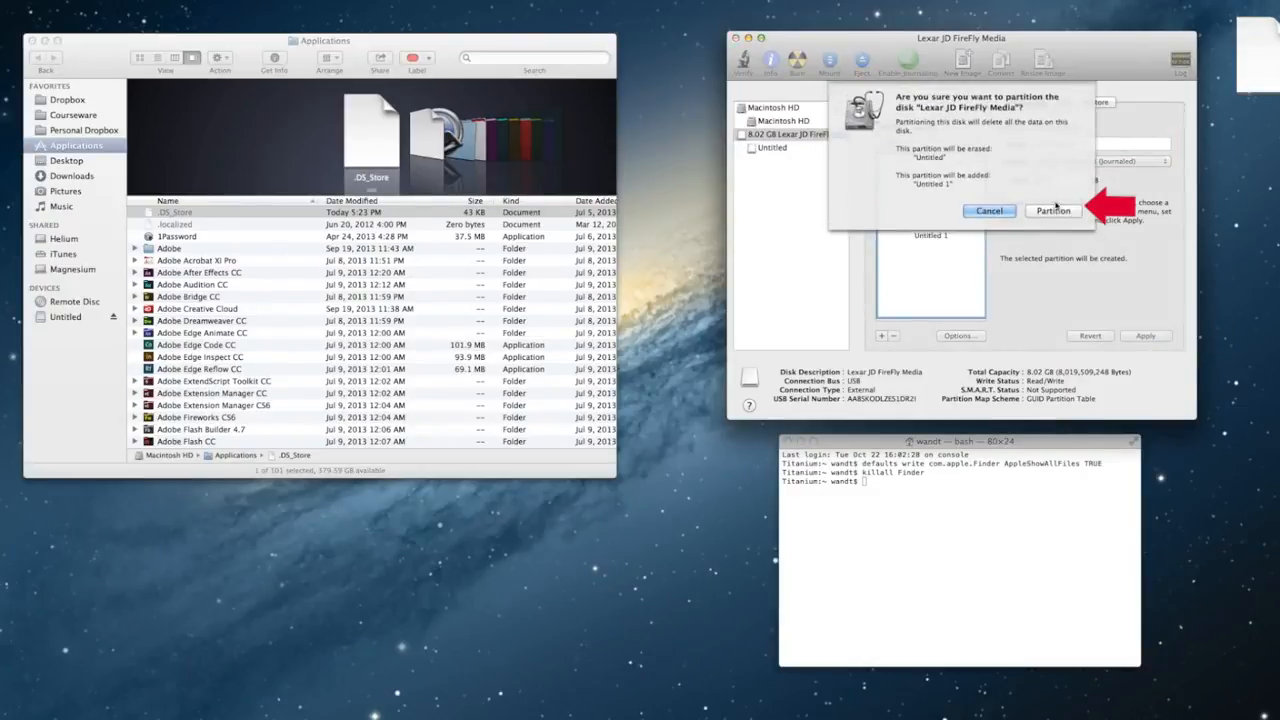
left_click(1057, 212)
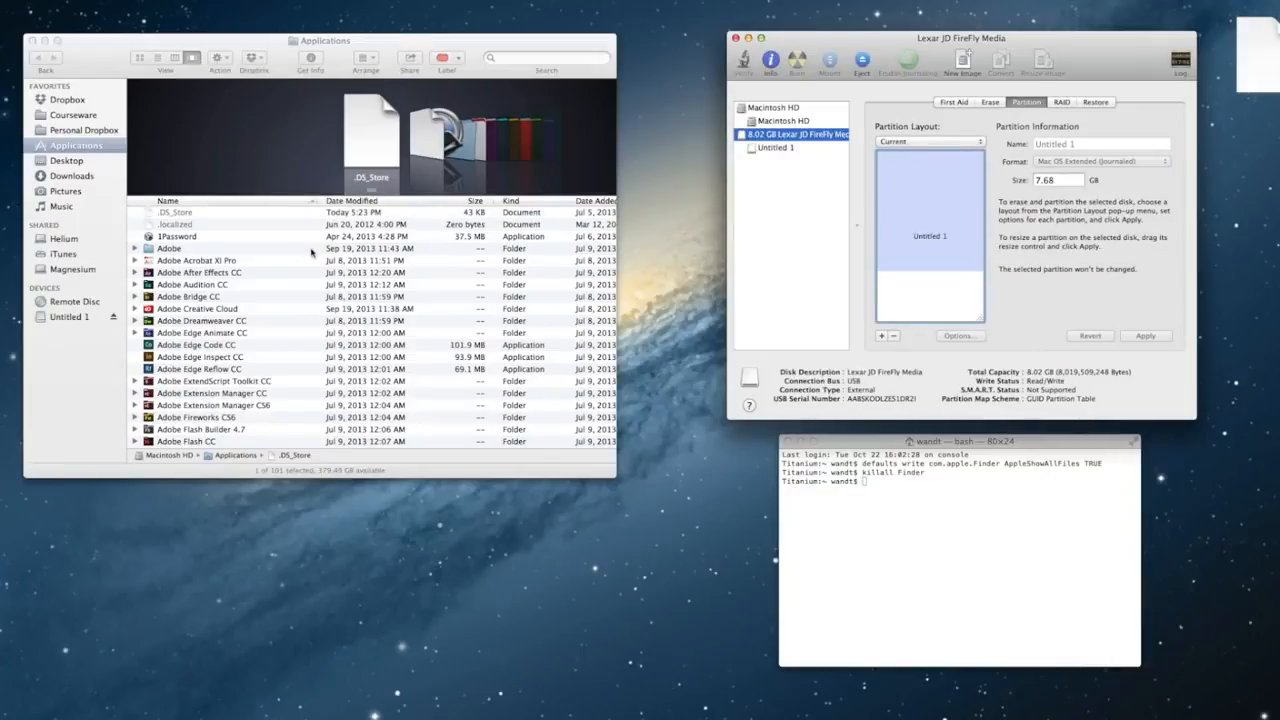
Step: Find Install OS X Mavericks in Applications and show its package contents
scroll(208, 385, "down", 2)
scroll(208, 385, "down", 1)
left_click(200, 384)
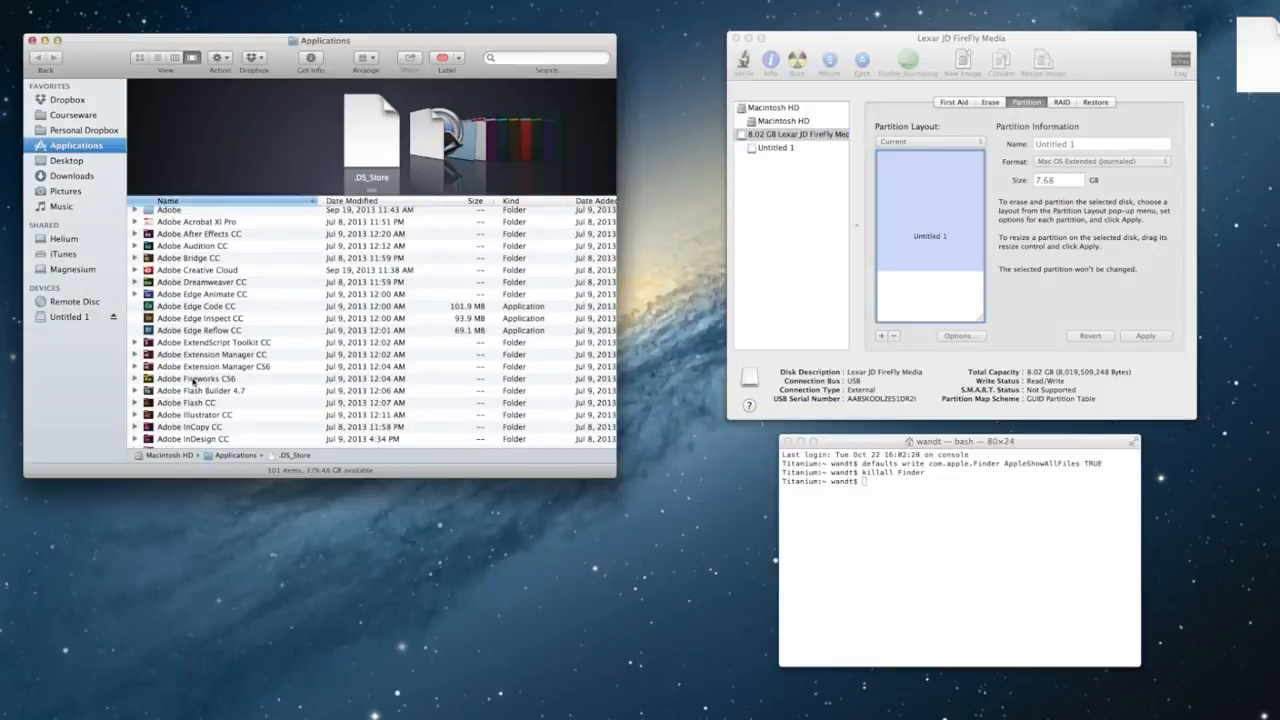
left_click(195, 383)
key("i")
scroll(195, 381, "down", 5)
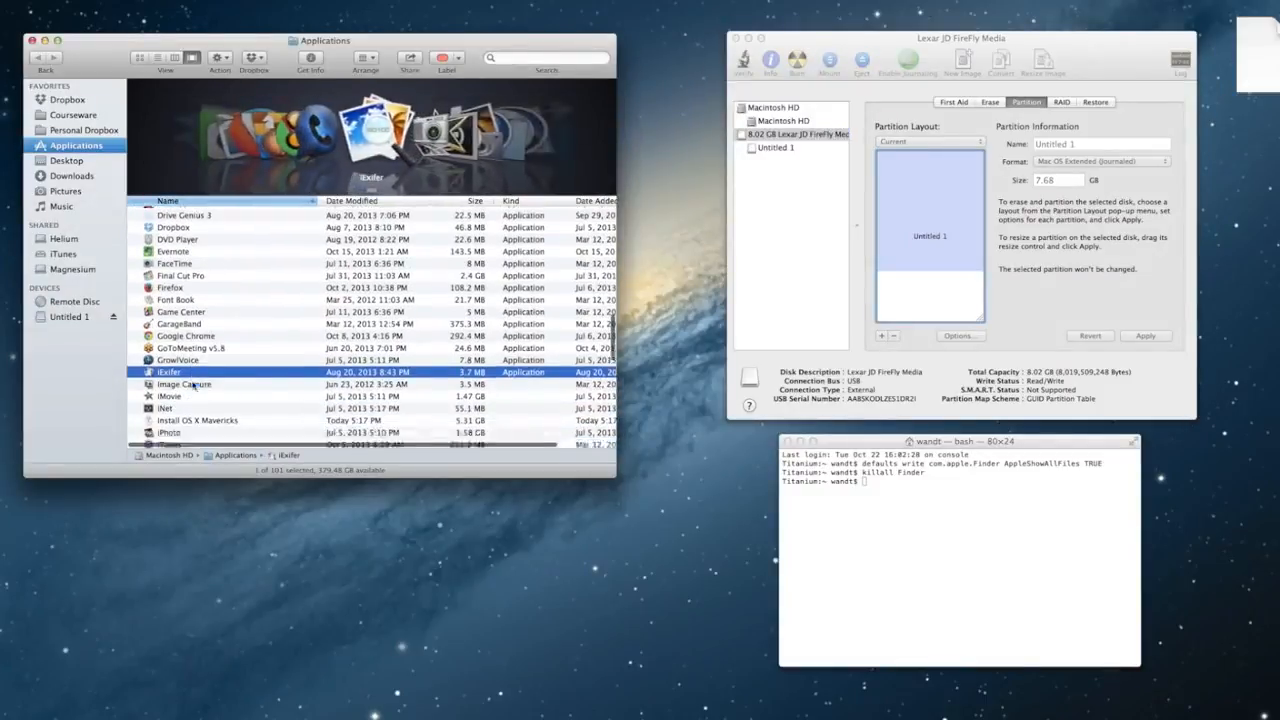
left_click(198, 377)
right_click(198, 377)
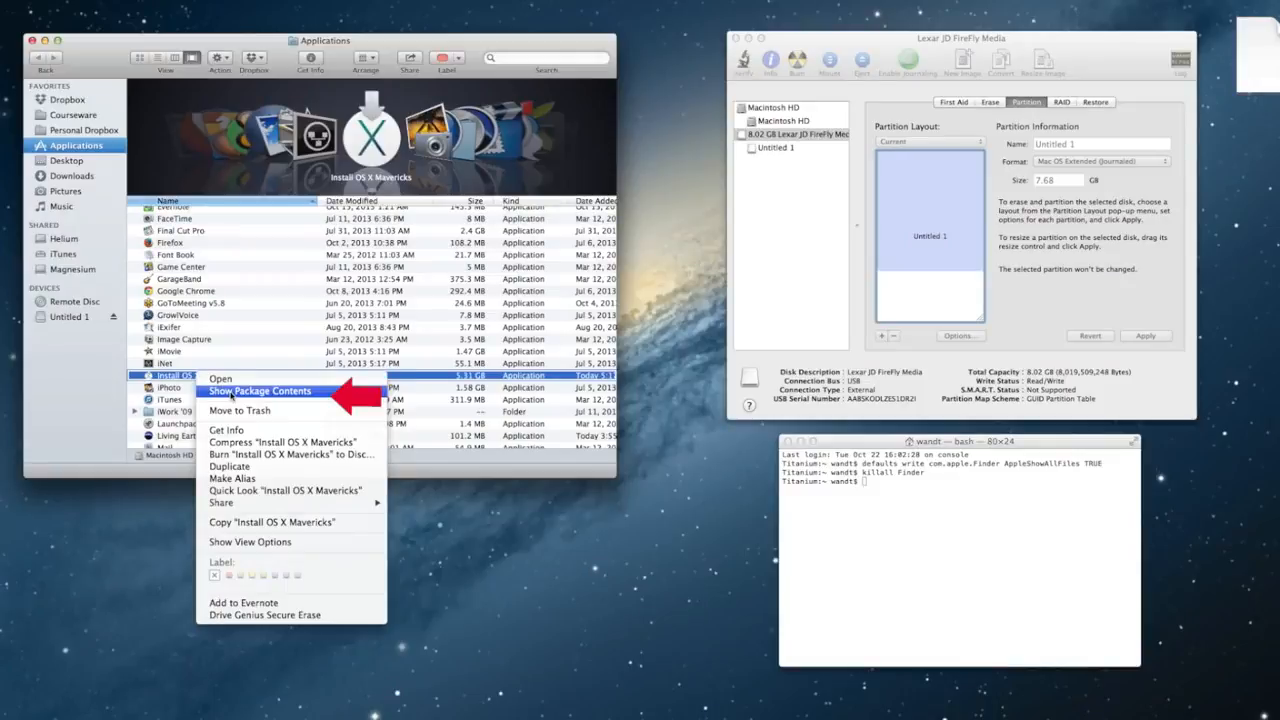
left_click(230, 392)
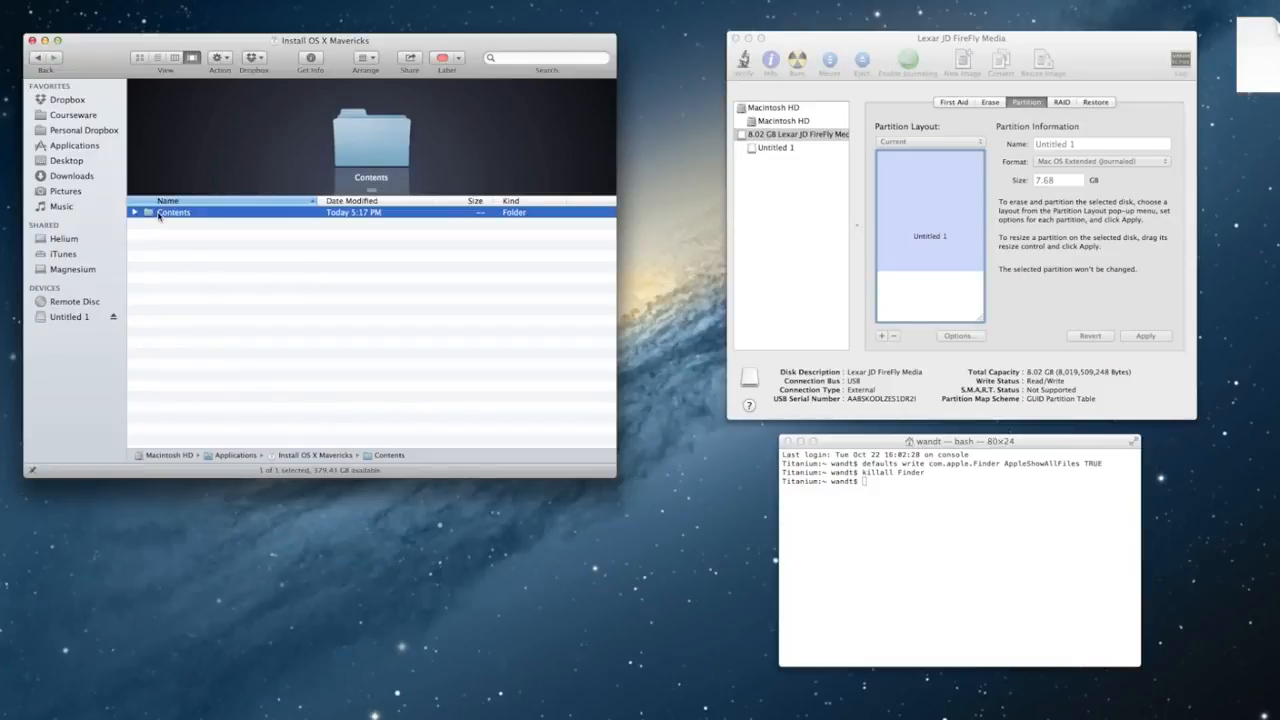
Step: Open Contents > SharedSupport and mount InstallESD.dmg as OS X Install ESD
double_click(160, 215)
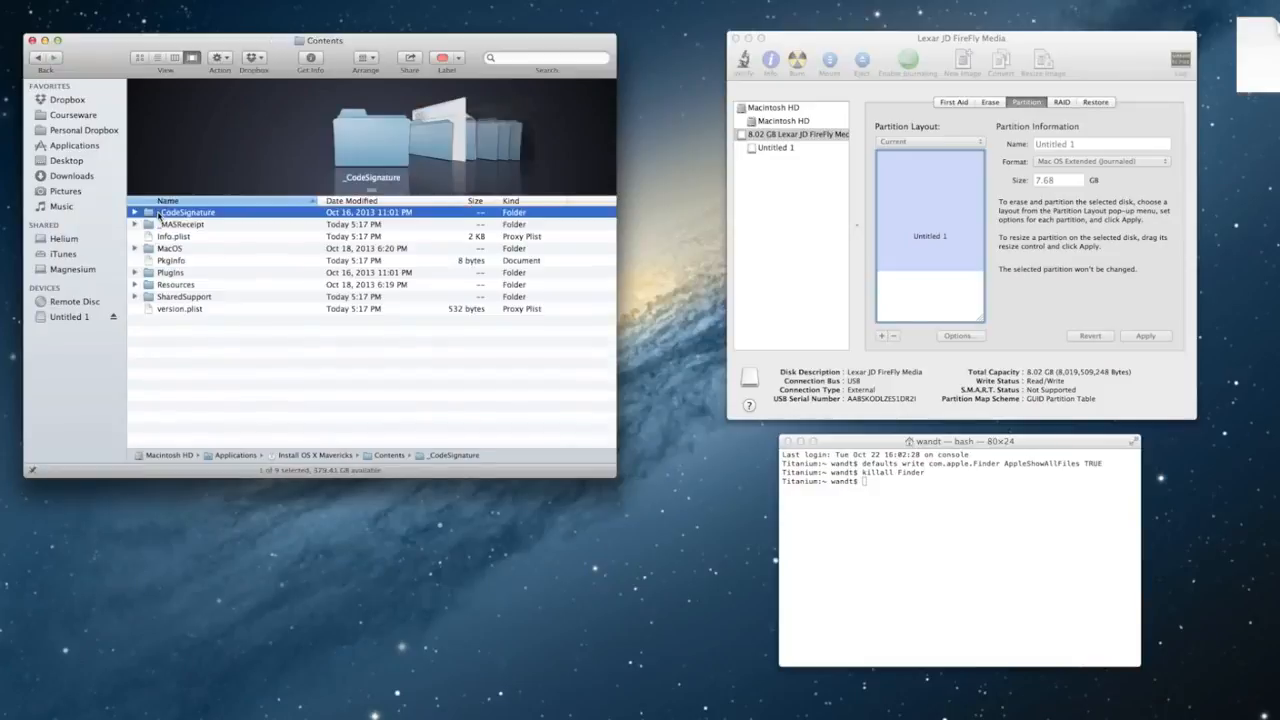
left_click(176, 297)
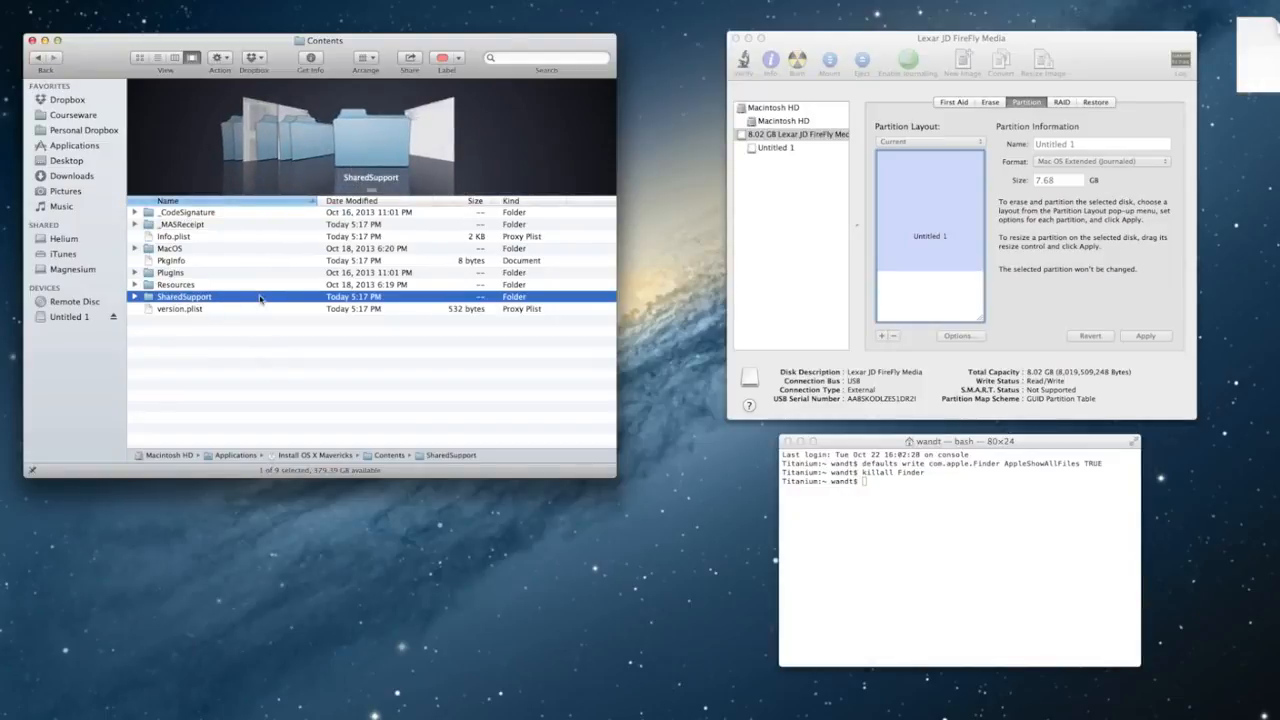
double_click(259, 297)
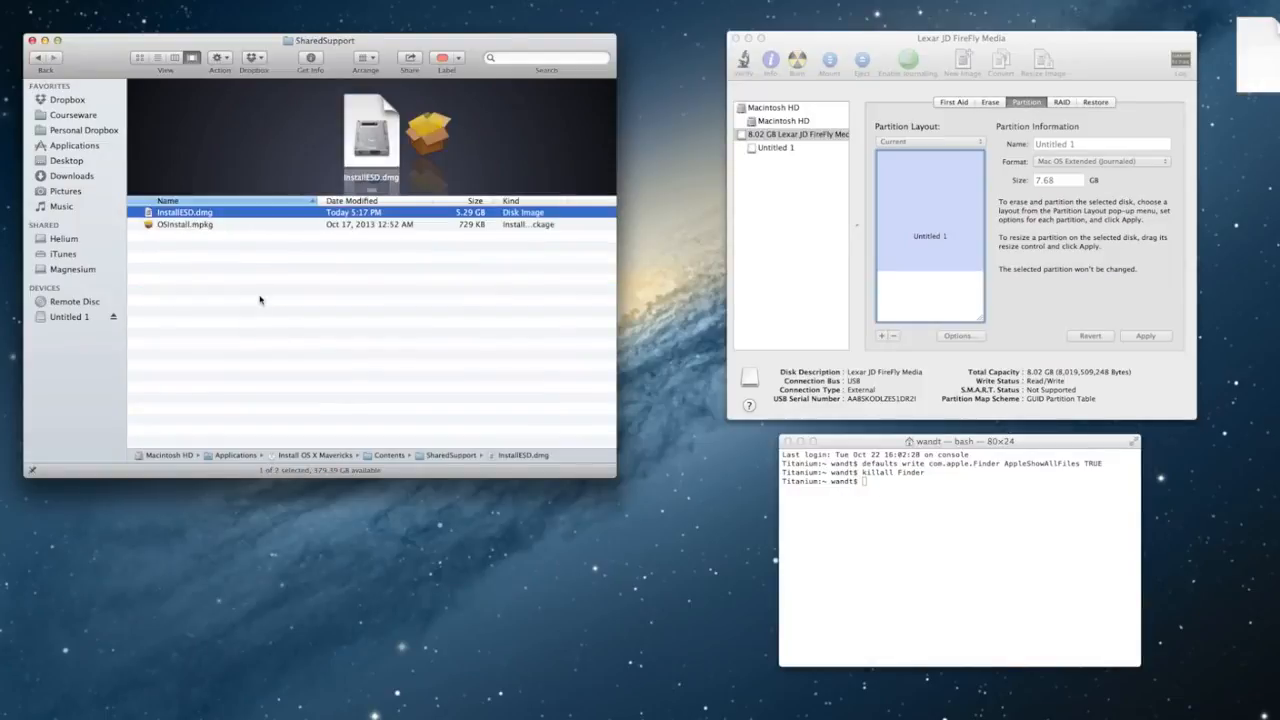
double_click(227, 213)
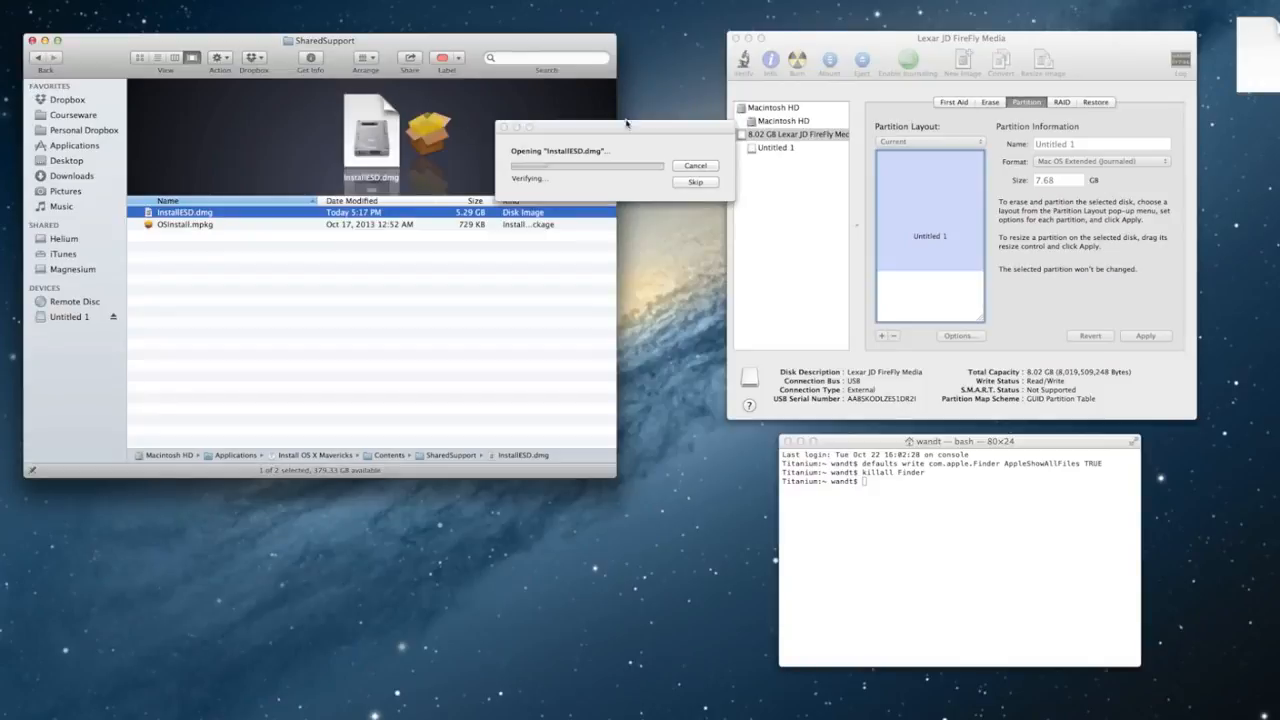
left_click_drag(628, 127, 599, 98)
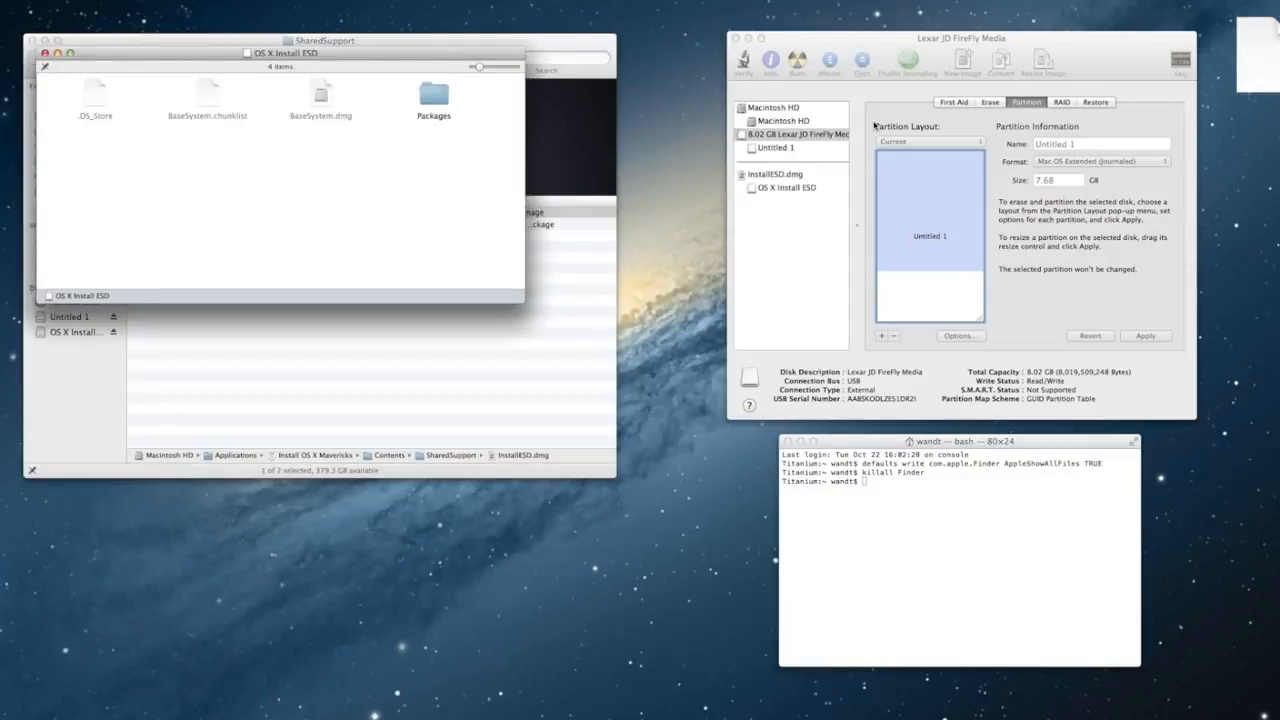
left_click_drag(417, 52, 479, 50)
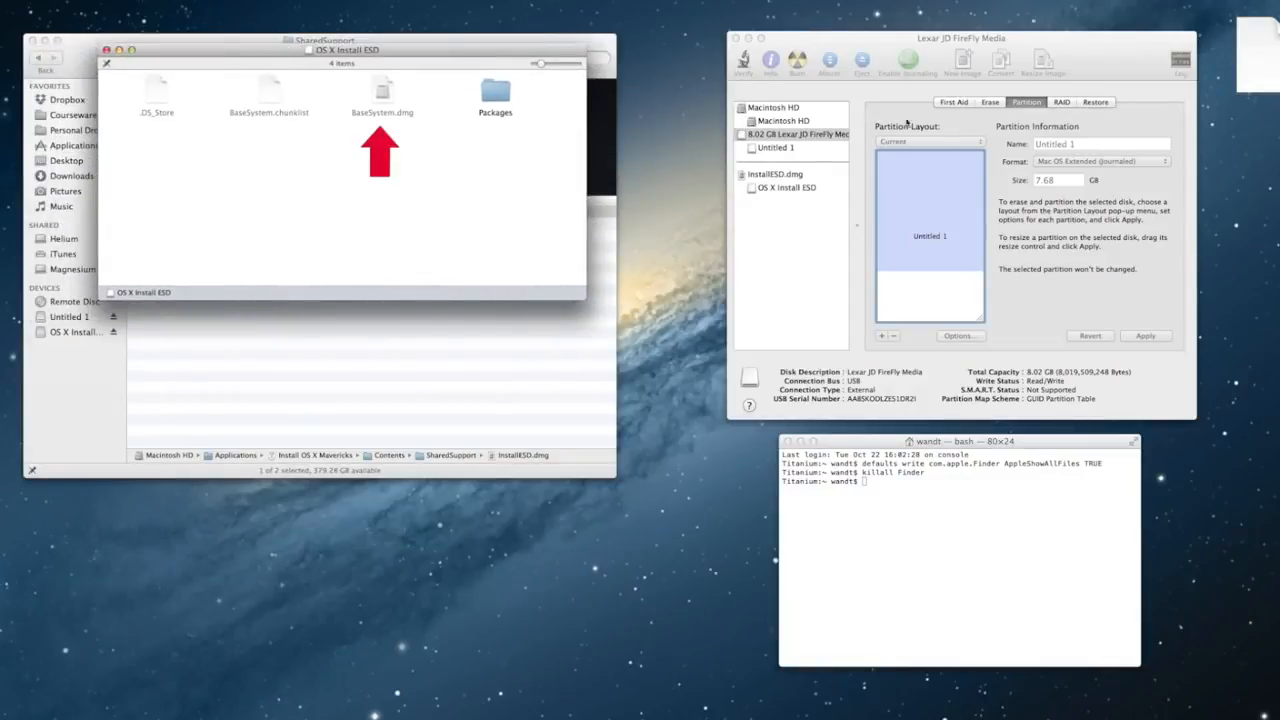
left_click(1095, 102)
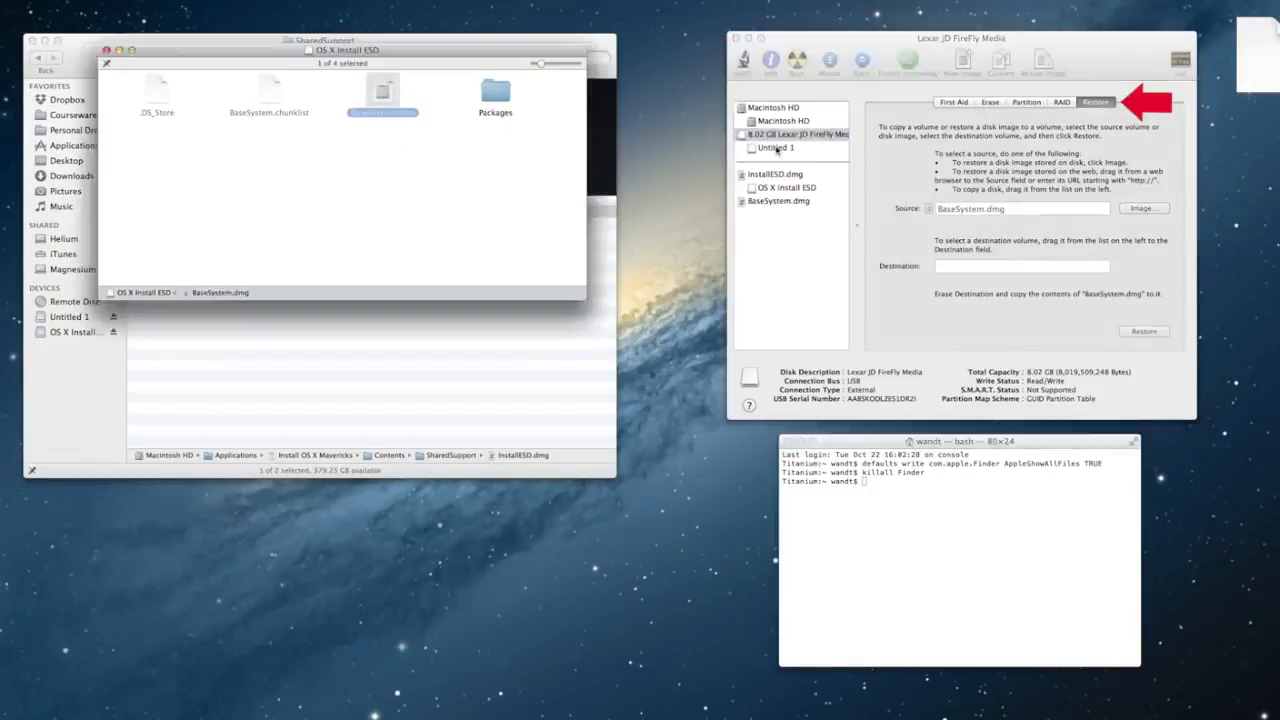
Step: Restore BaseSystem.dmg onto Untitled 1, confirming the erase with the admin password
left_click(776, 149)
left_click(768, 150)
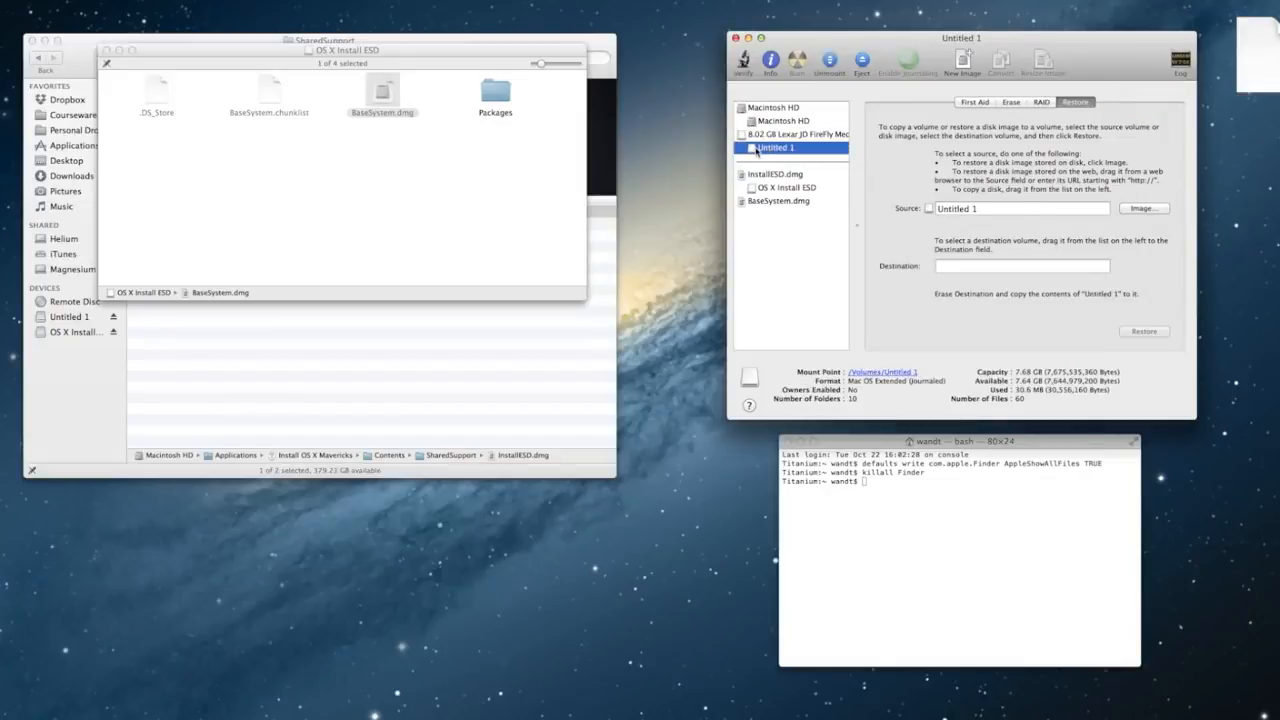
left_click_drag(756, 152, 973, 266)
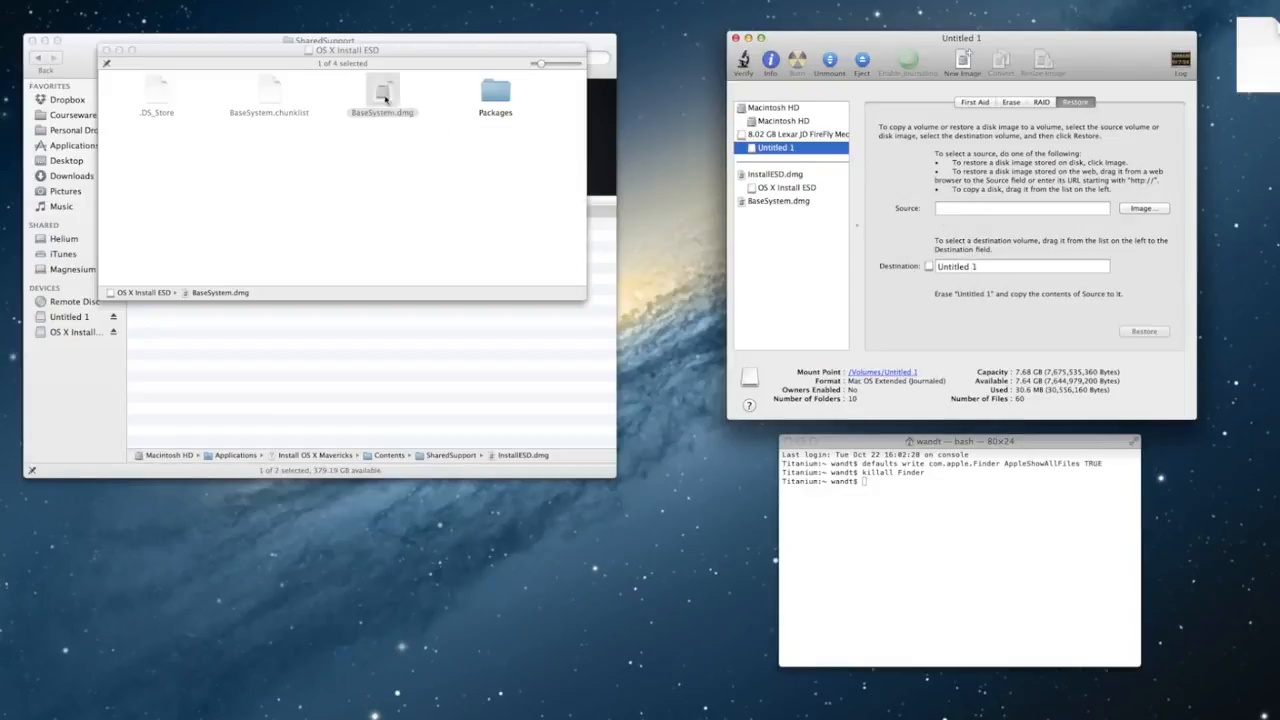
left_click_drag(387, 101, 962, 210)
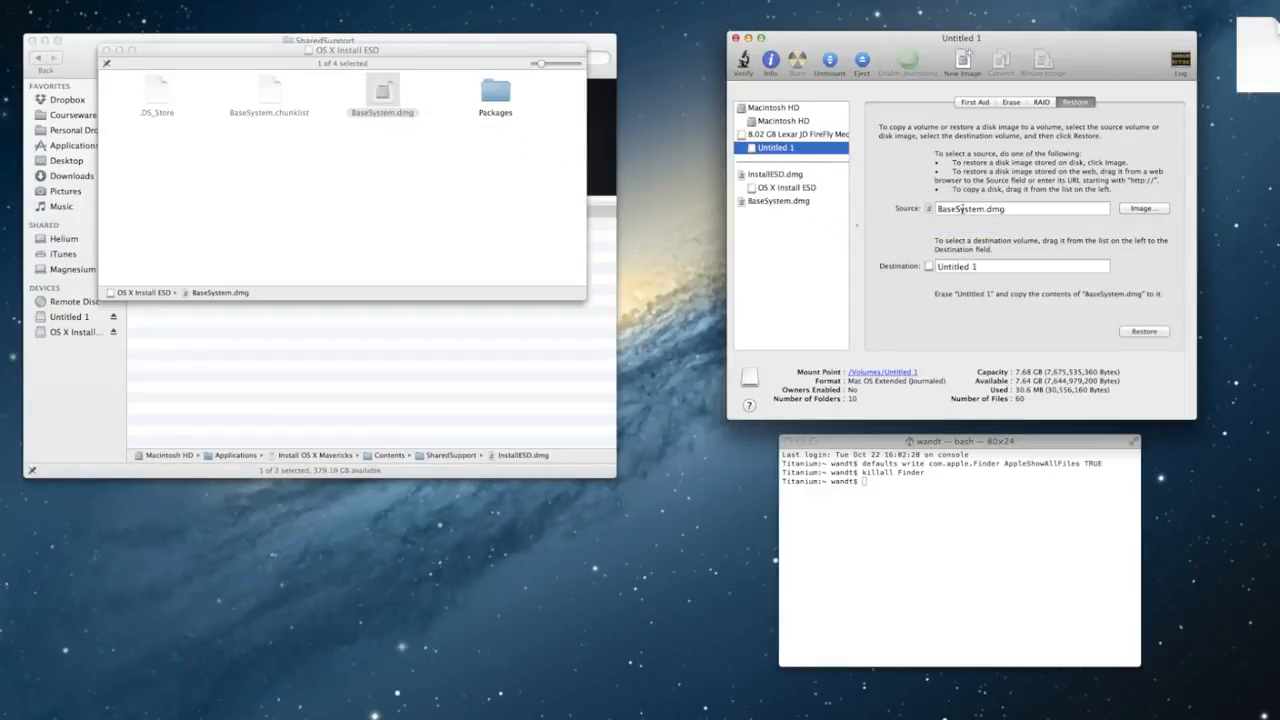
left_click(1151, 332)
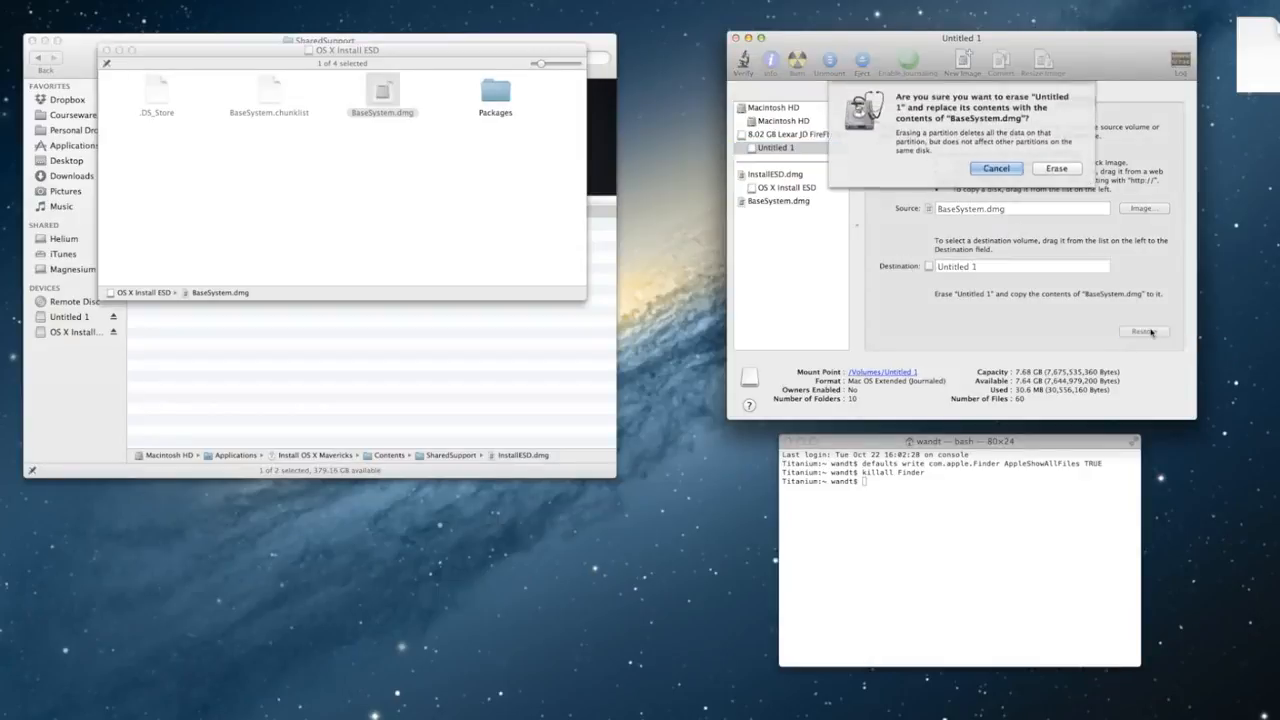
left_click(1056, 168)
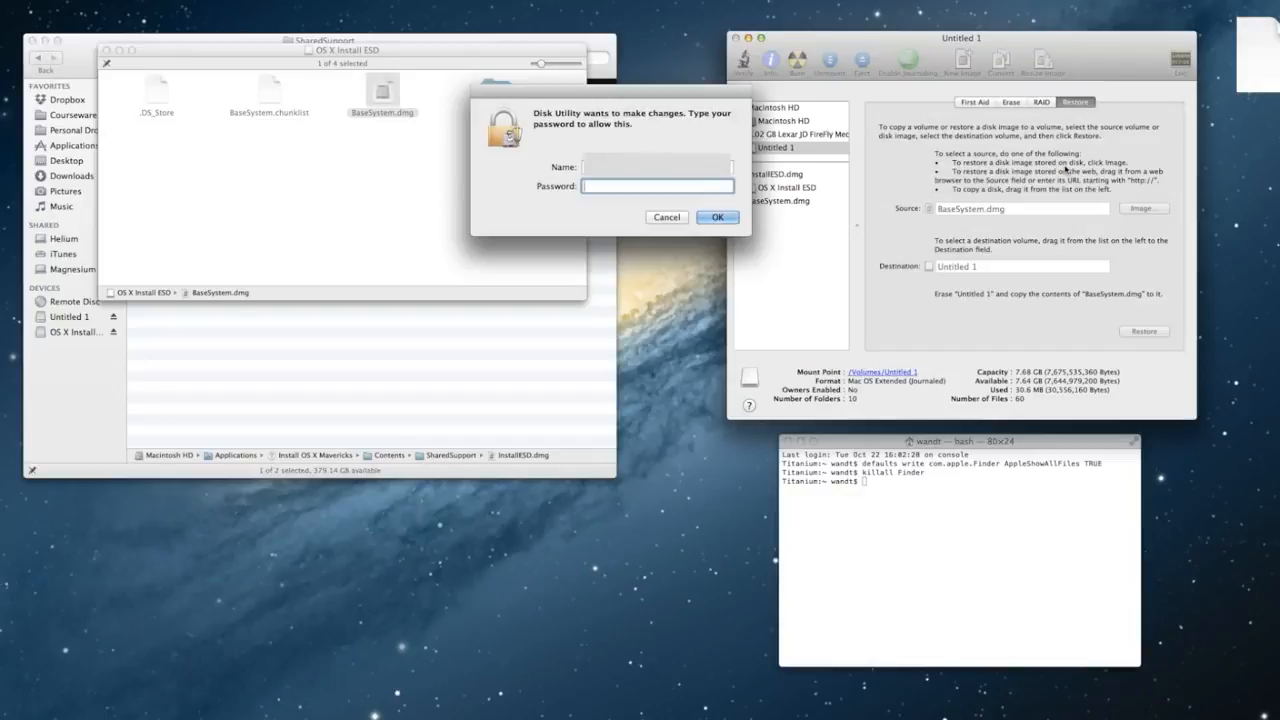
type("•••••••")
key("Return")
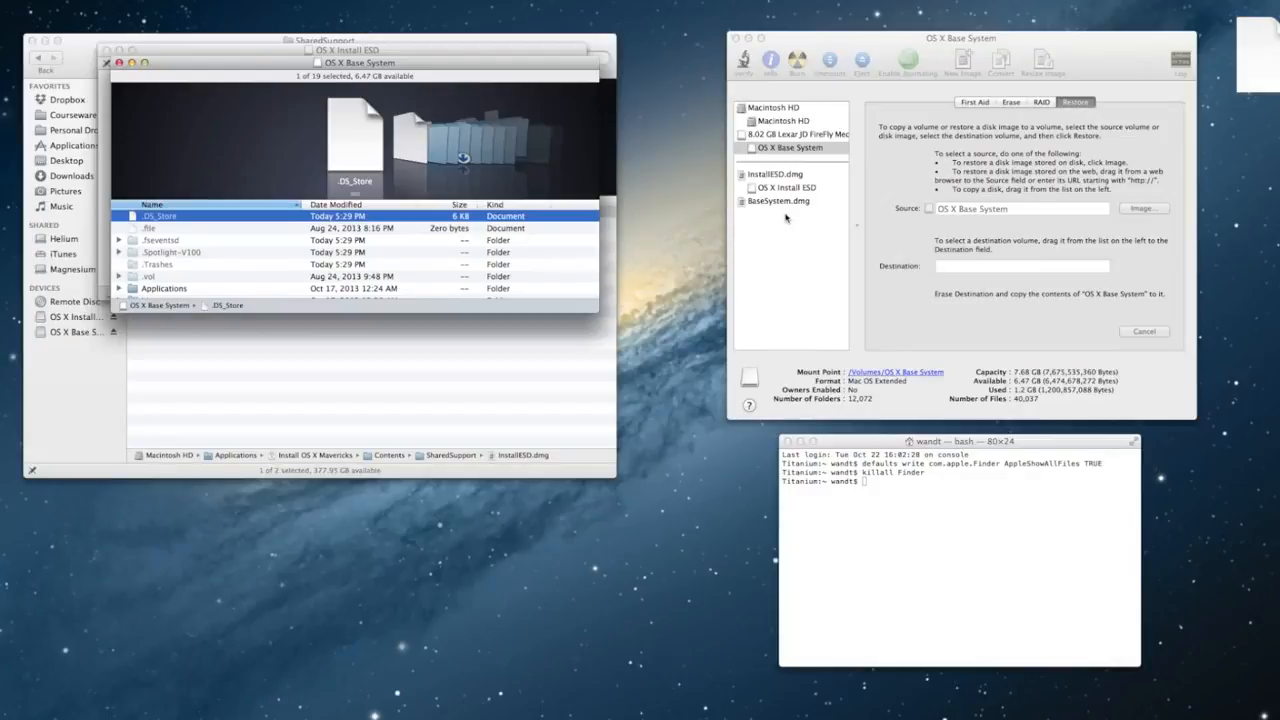
Step: Run 'defaults write com.apple.Finder AppleShowAllFiles FALSE' and then 'killall Finder'
left_click(917, 484)
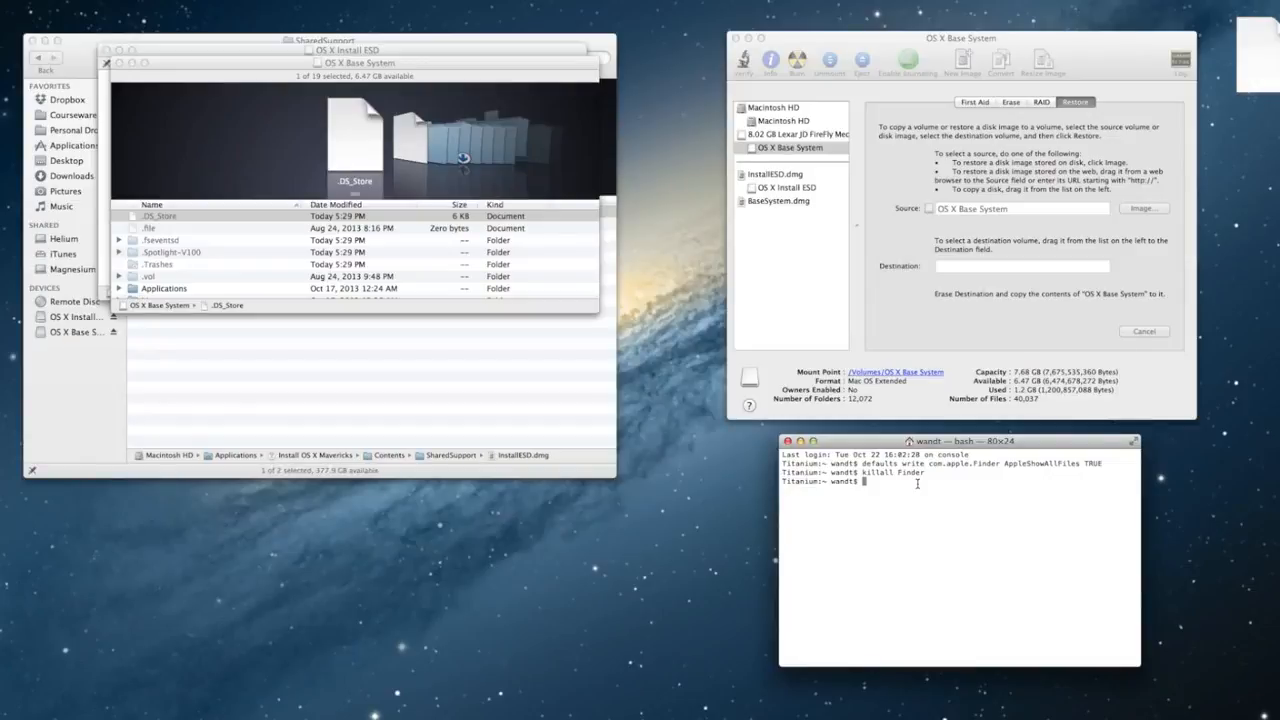
type("defaults write com.apple.Find")
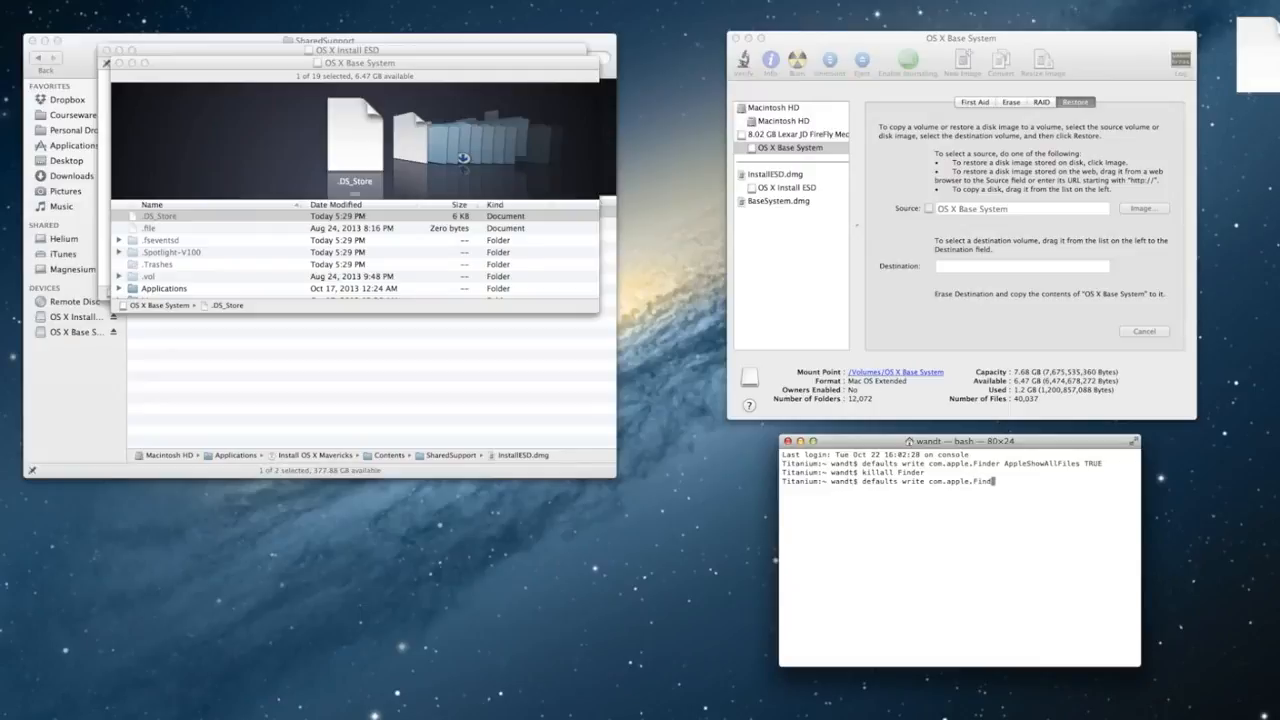
type("er AppleShowAllFiles FALSE")
key("Return")
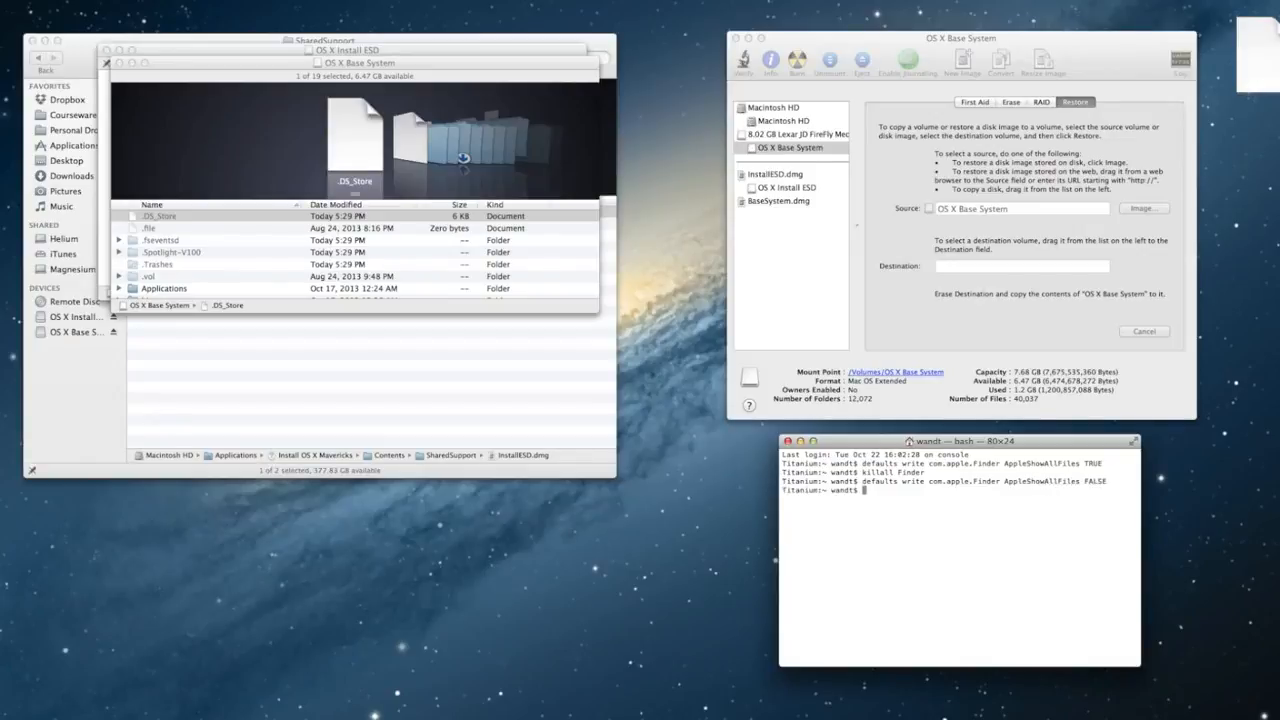
type("f")
type("illall fin")
key("BackSpace")
key("BackSpace")
key("BackSpace")
type("Finder")
key("Return")
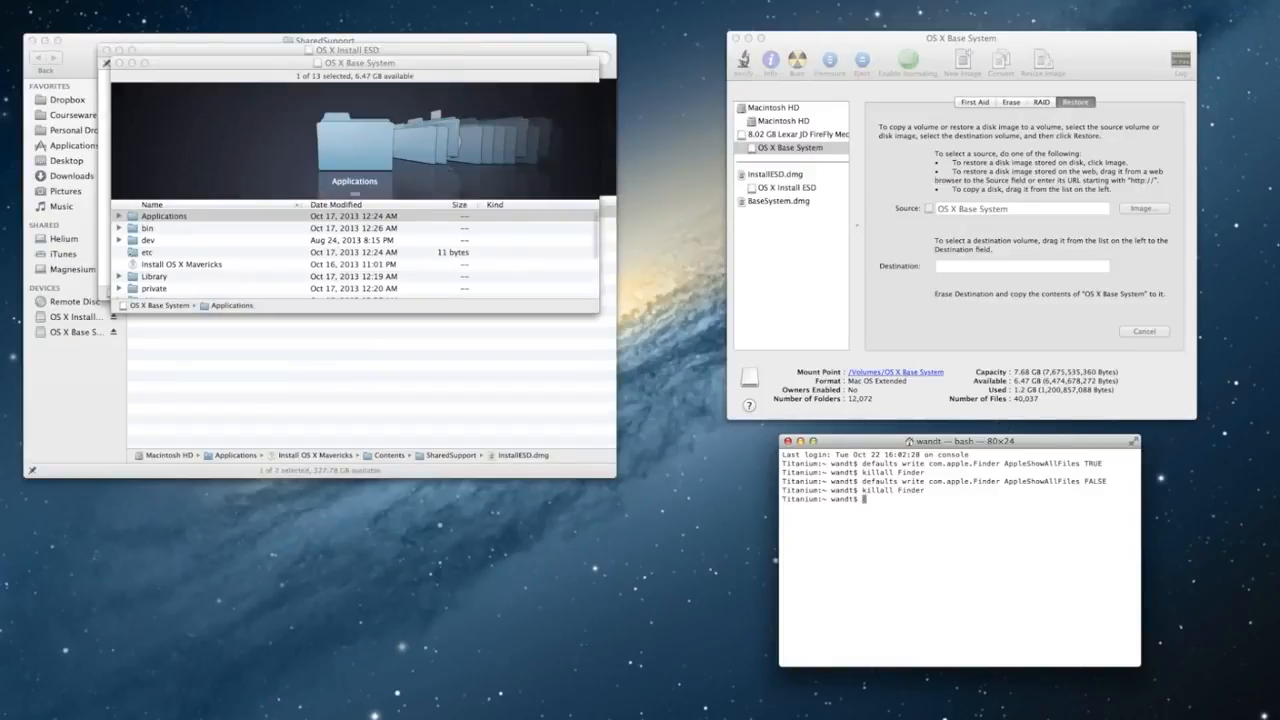